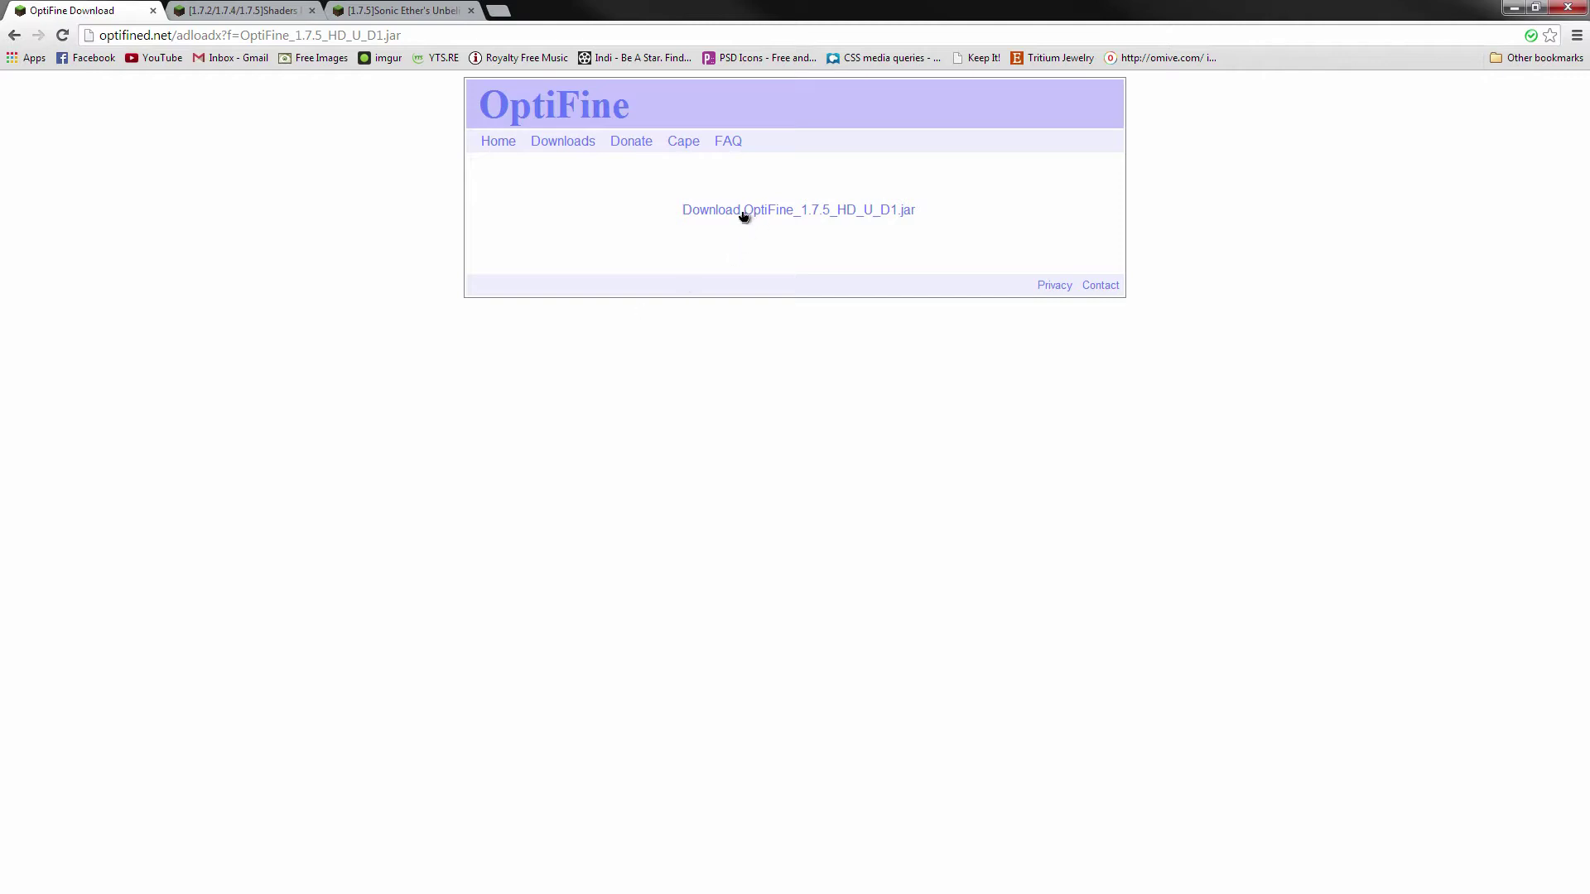
Download OptiFine_1.7.5_HD_U_D1.jar and ShadersMod-v2.3.15mc1.7.5-installer.jar from their open pages, keeping both files.
{"action": "left_click", "coordinate": [743, 212]}
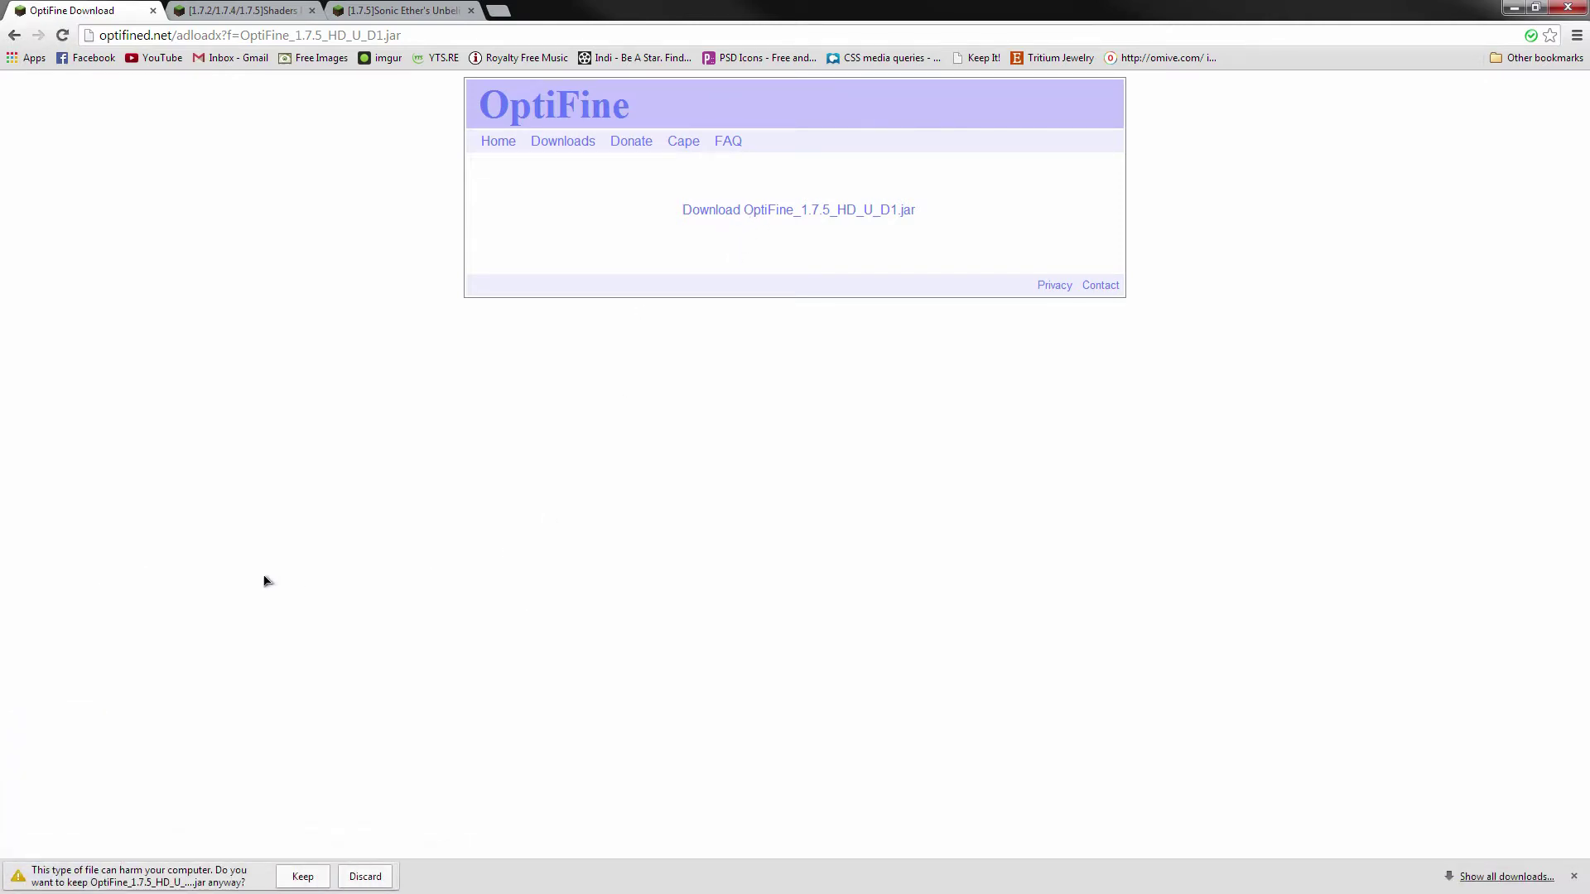
{"action": "left_click", "coordinate": [301, 877]}
{"action": "left_click", "coordinate": [207, 12]}
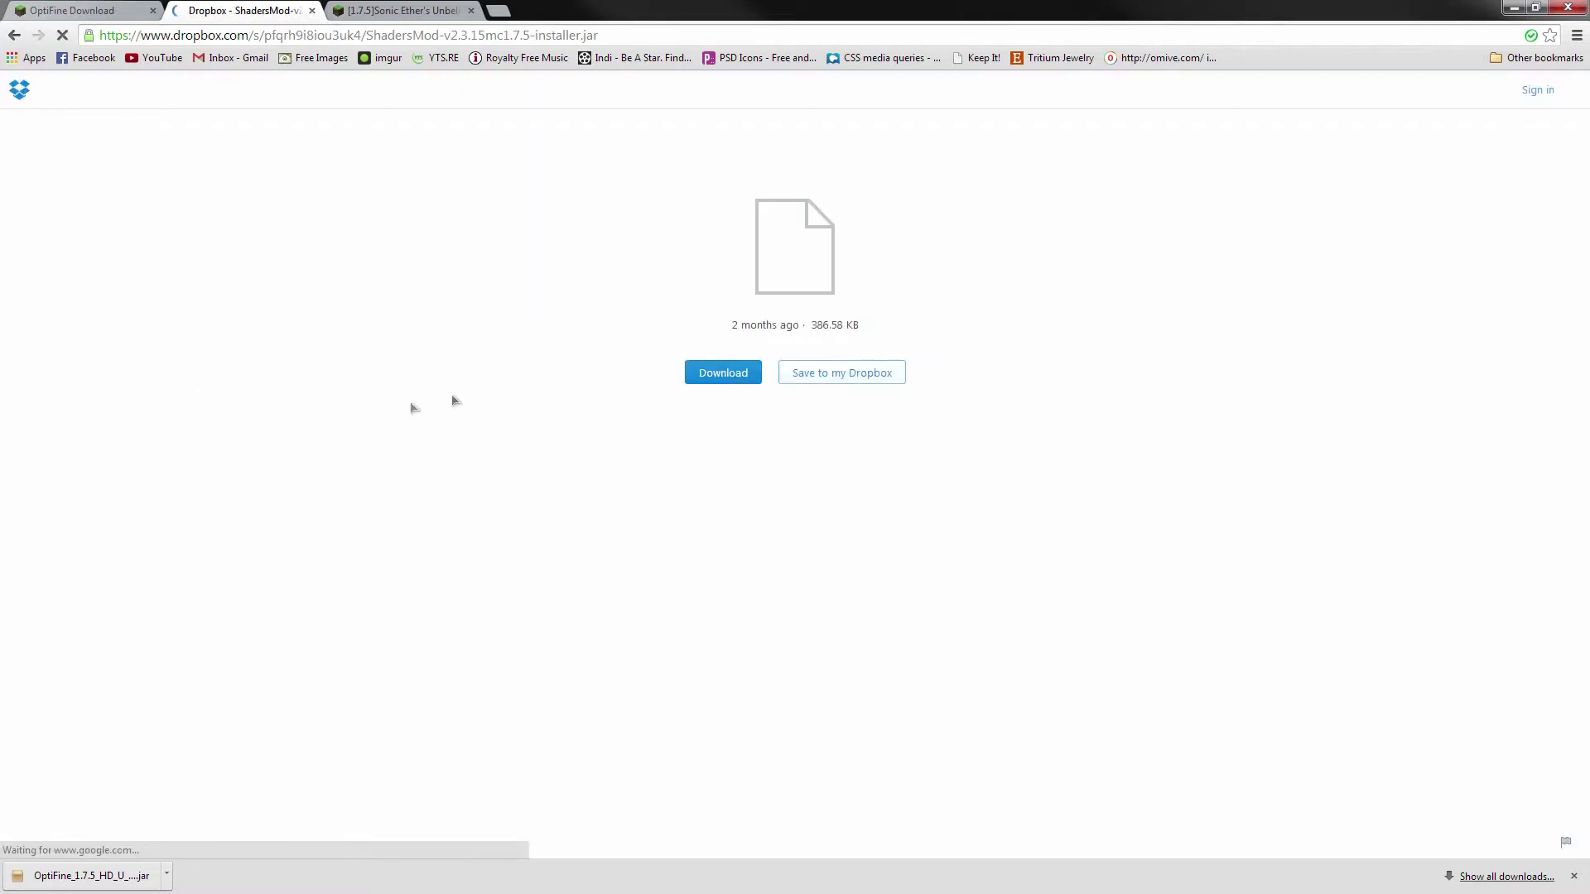
{"action": "left_click", "coordinate": [743, 389]}
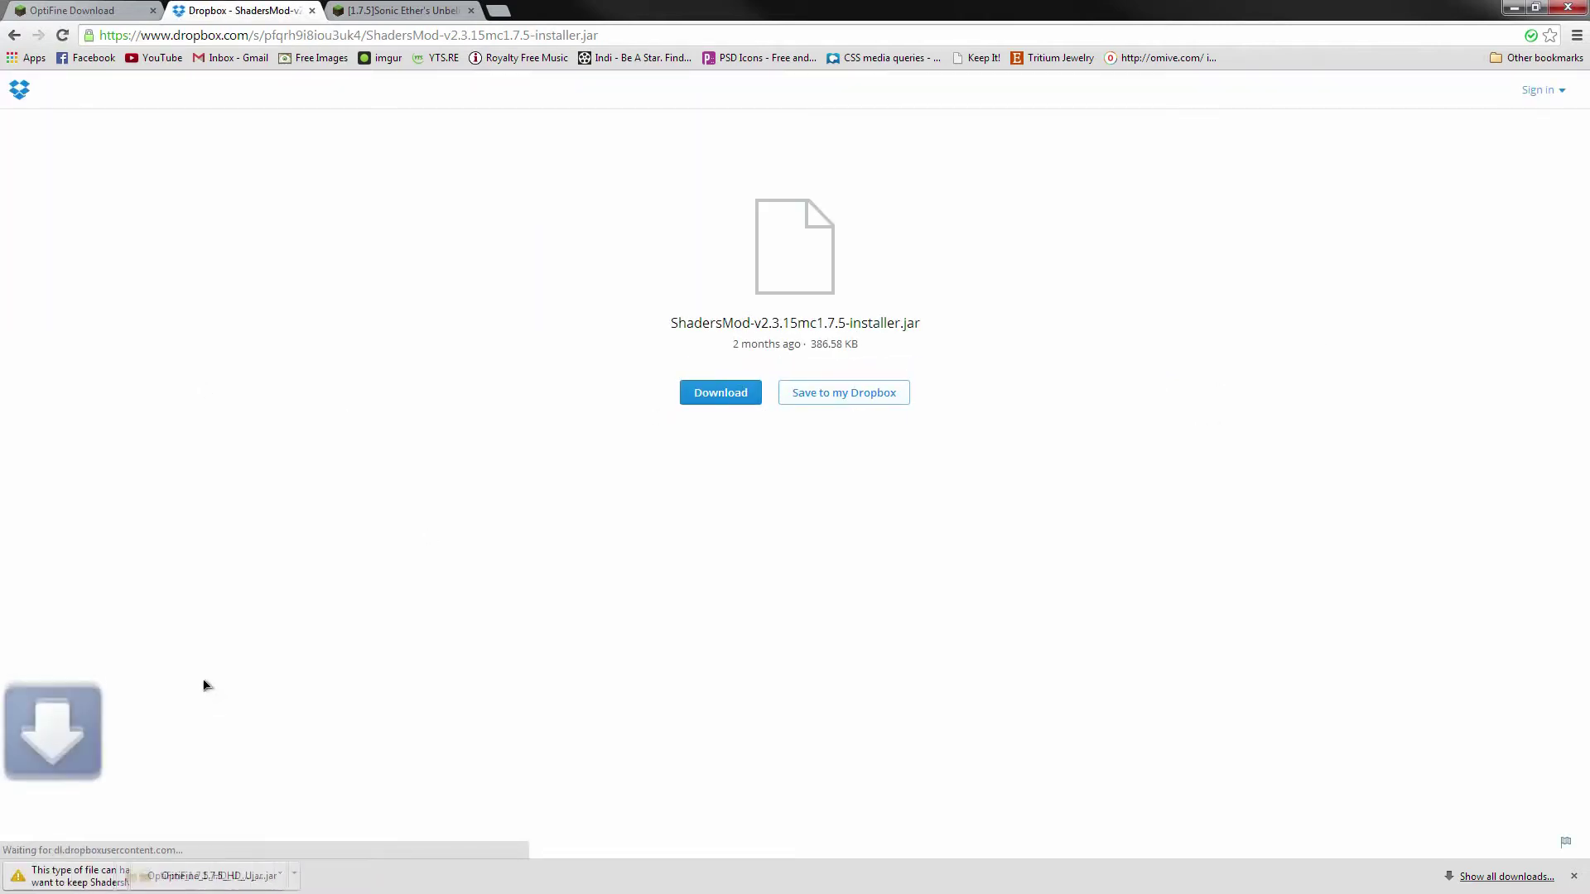
{"action": "left_click", "coordinate": [300, 877]}
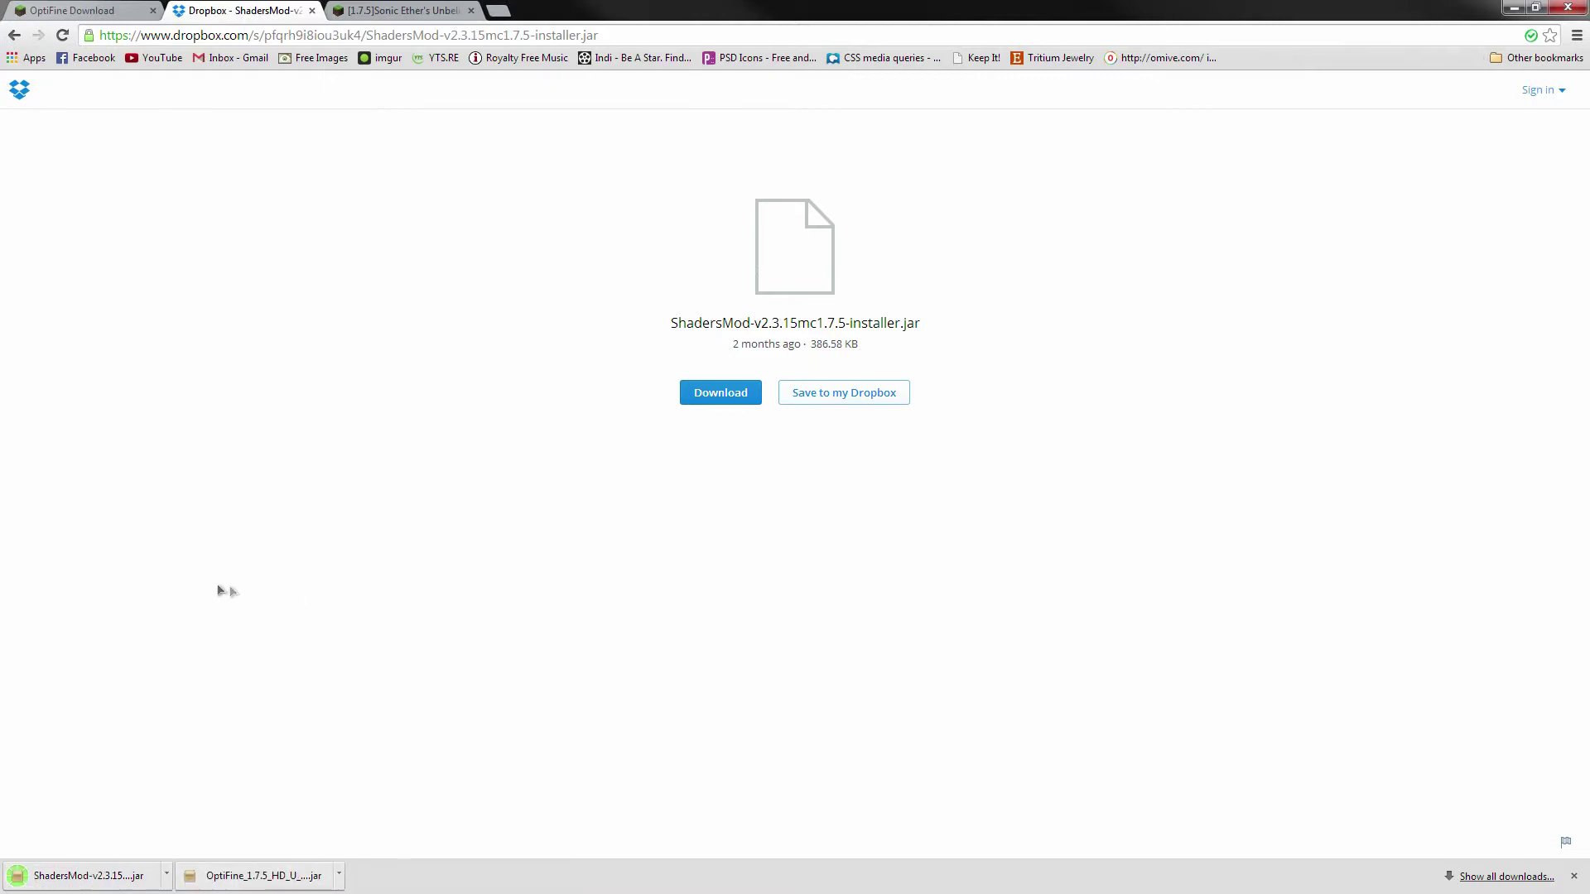
Download the SEUS v10.1 Standard shader pack from the Sonic Ether's Unbelievable Shaders forum thread, accepting the EULA.
{"action": "left_click", "coordinate": [400, 11]}
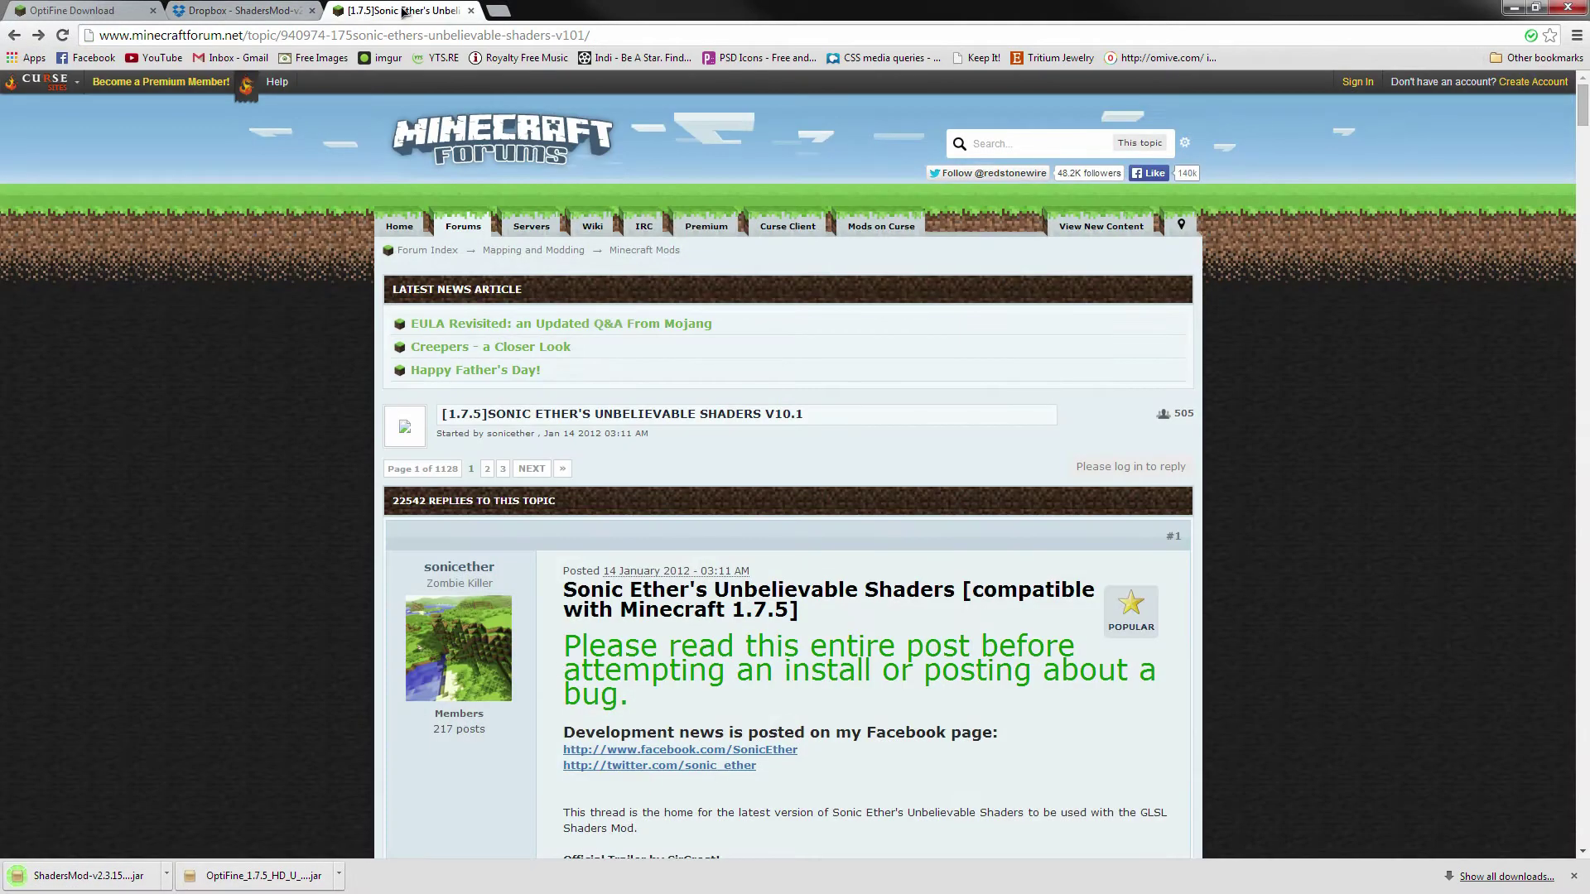
{"action": "left_click_drag", "start_coordinate": [1583, 108], "coordinate": [1538, 319]}
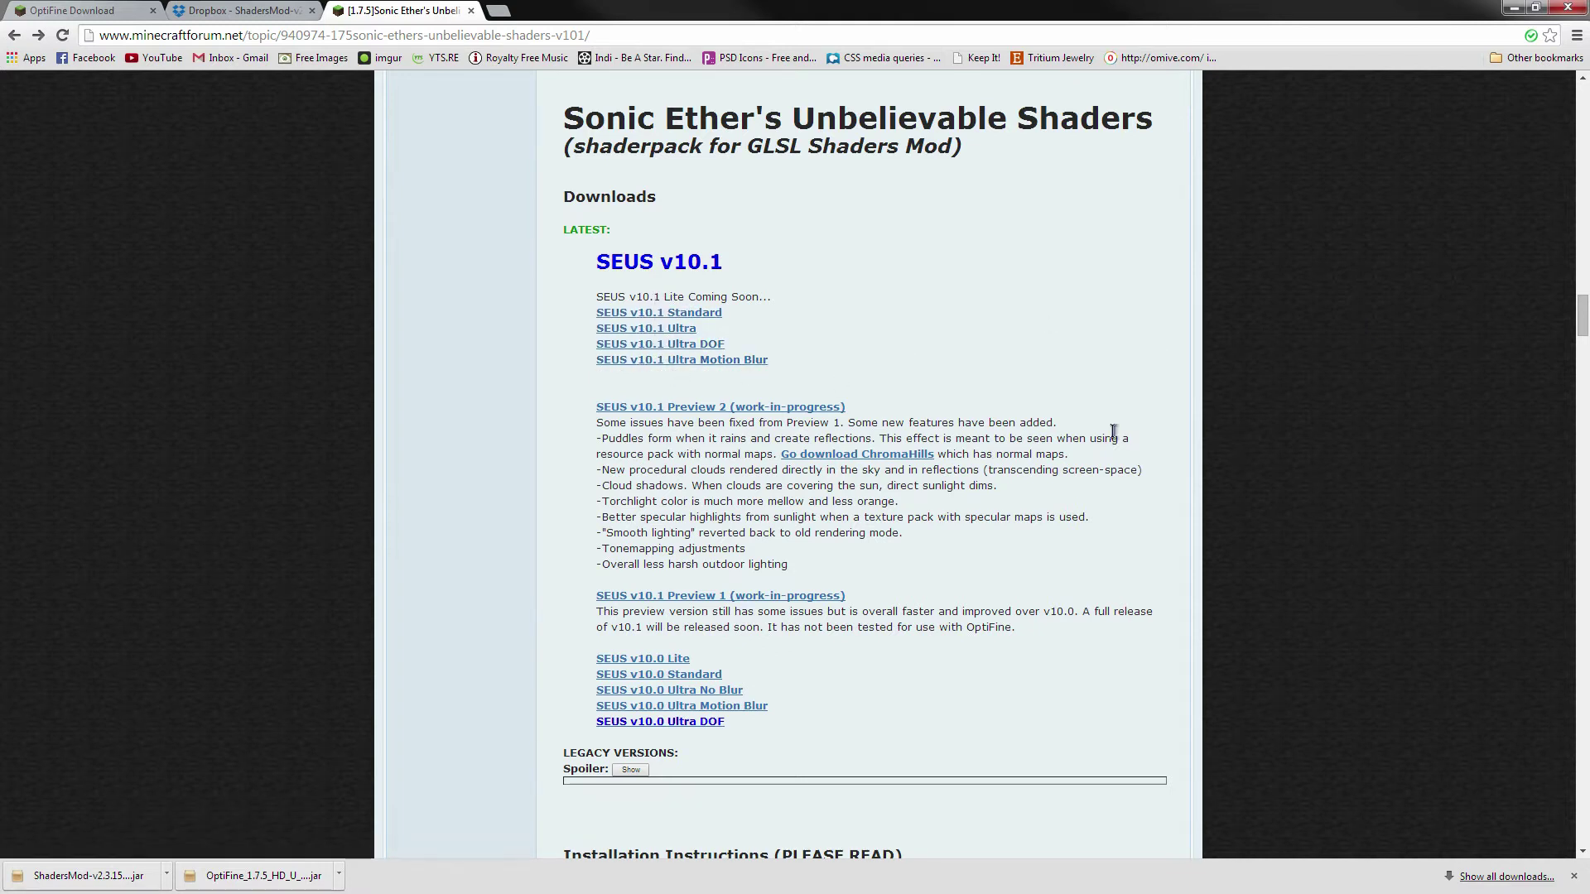
{"action": "left_click", "coordinate": [688, 314]}
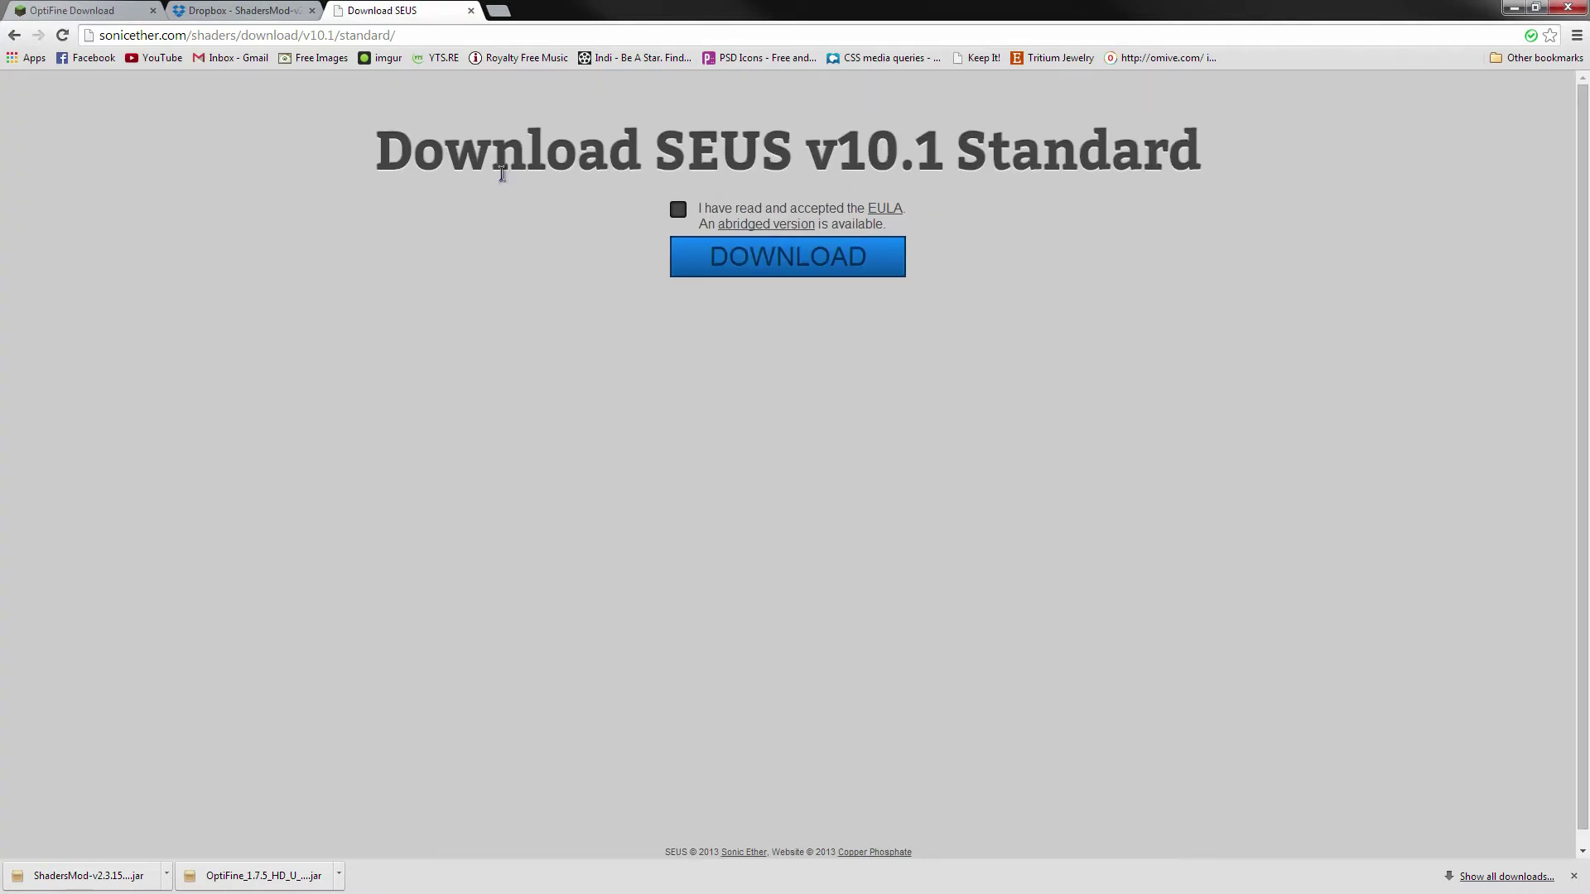
{"action": "left_click", "coordinate": [678, 212]}
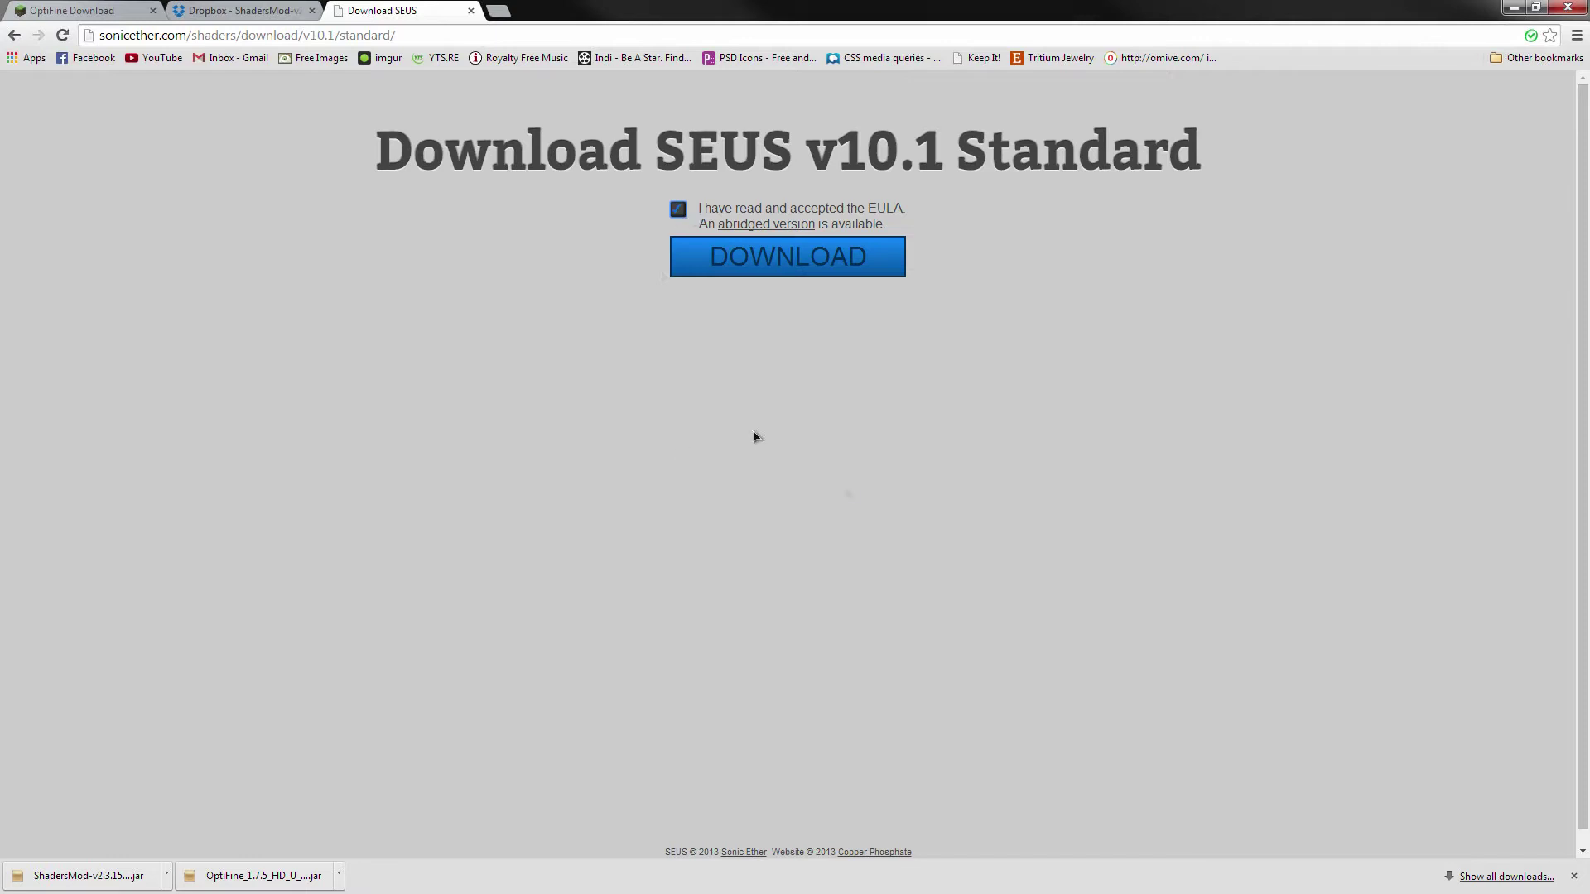
{"action": "left_click", "coordinate": [803, 265]}
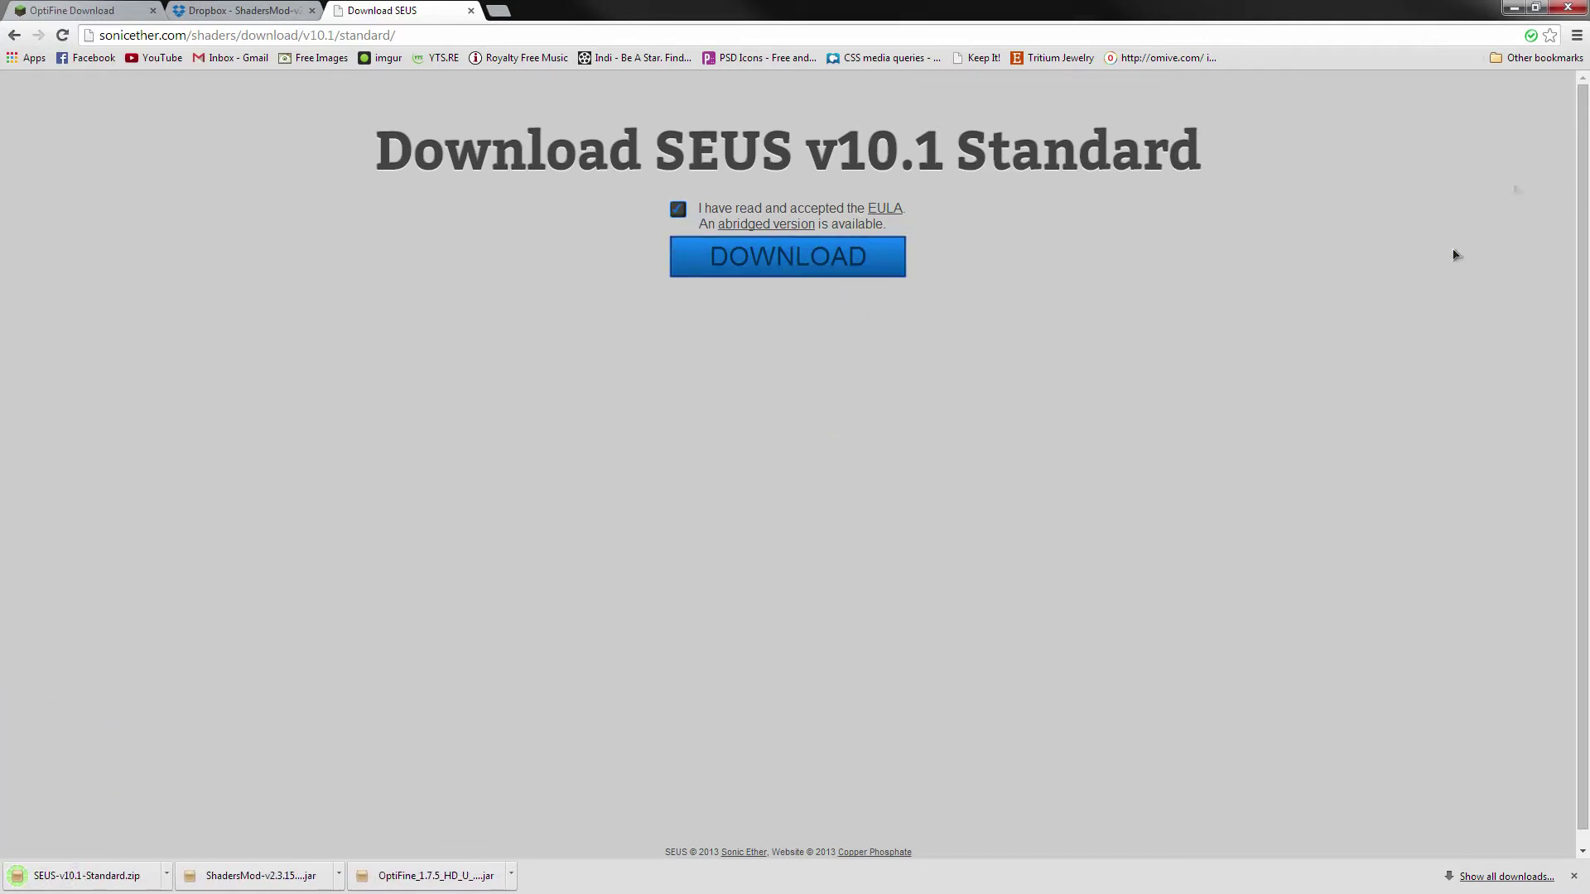
Switch to the Minecraft launcher, set the Version Download profile to release 1.7.5, and run that version once before quitting.
{"action": "left_click", "coordinate": [1513, 7]}
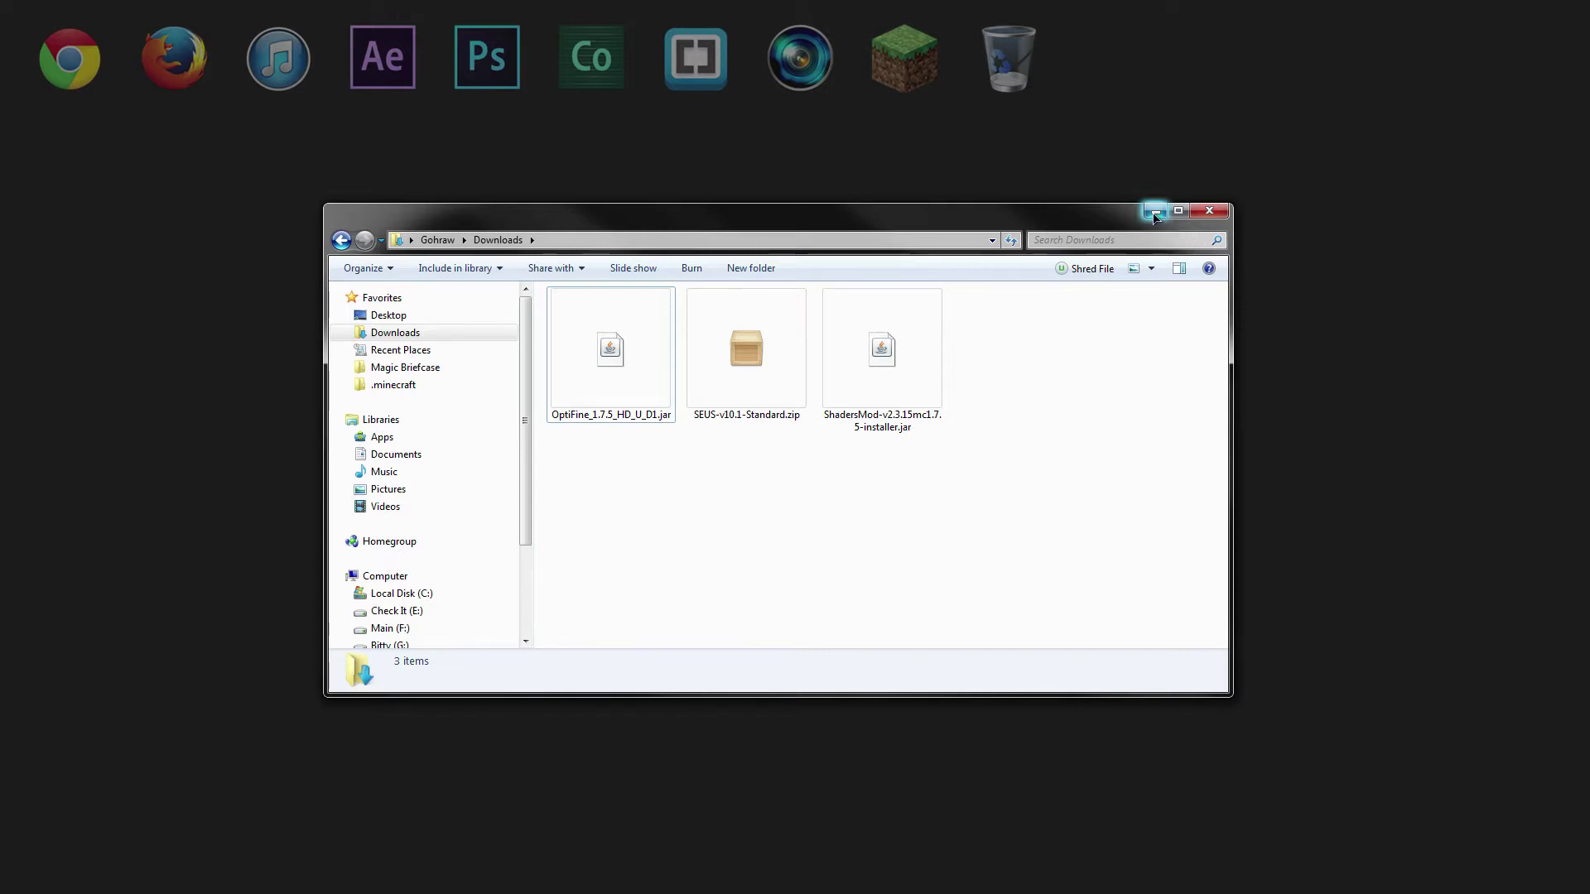
{"action": "left_click", "coordinate": [909, 66]}
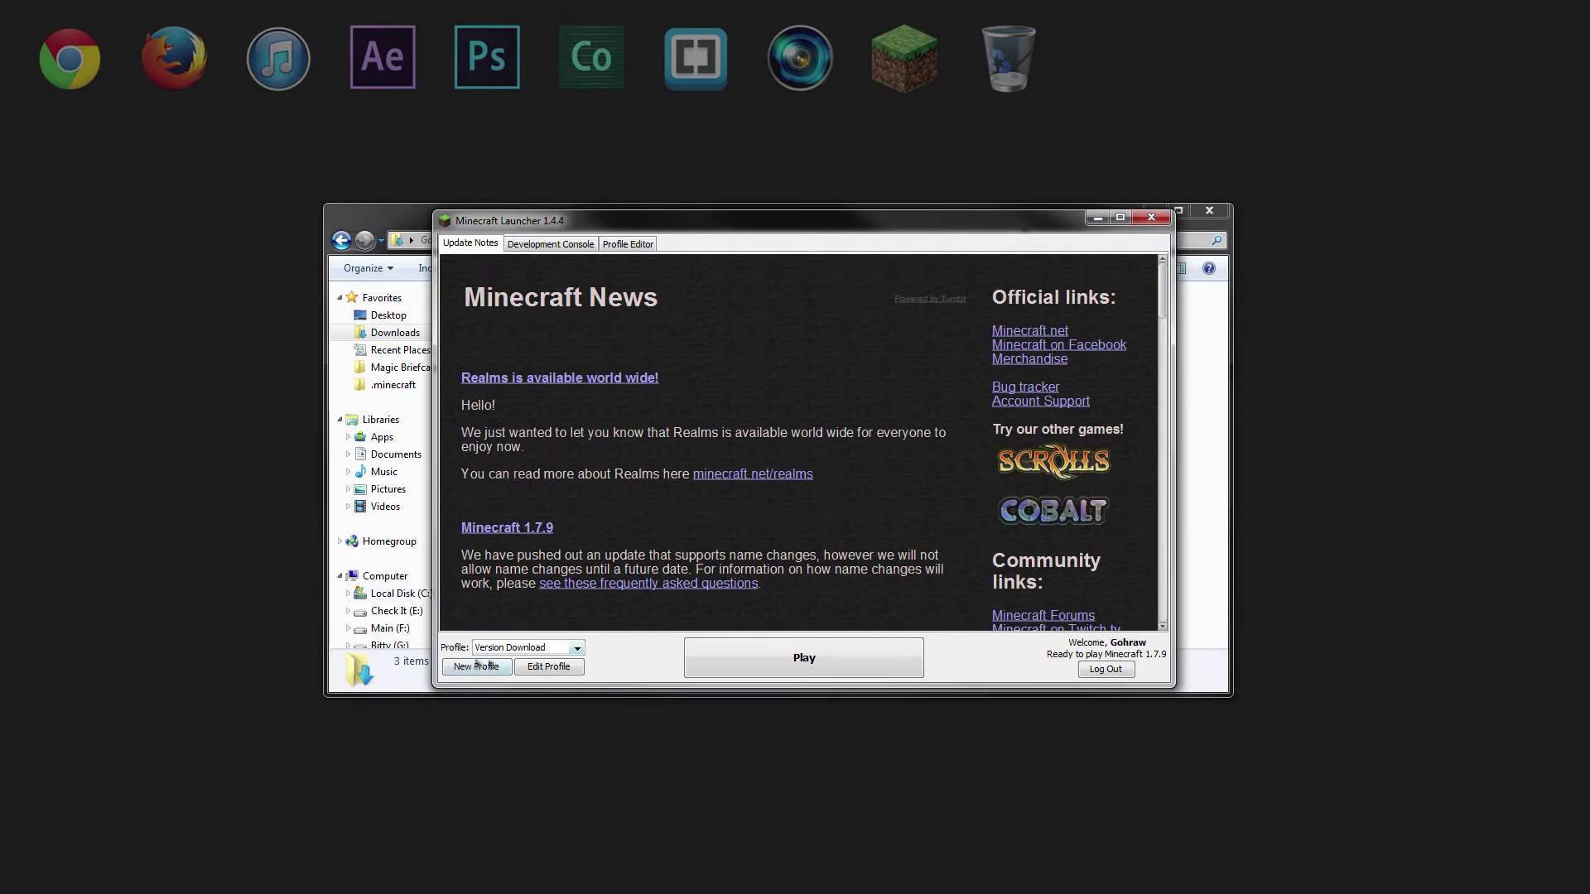
{"action": "left_click", "coordinate": [551, 673]}
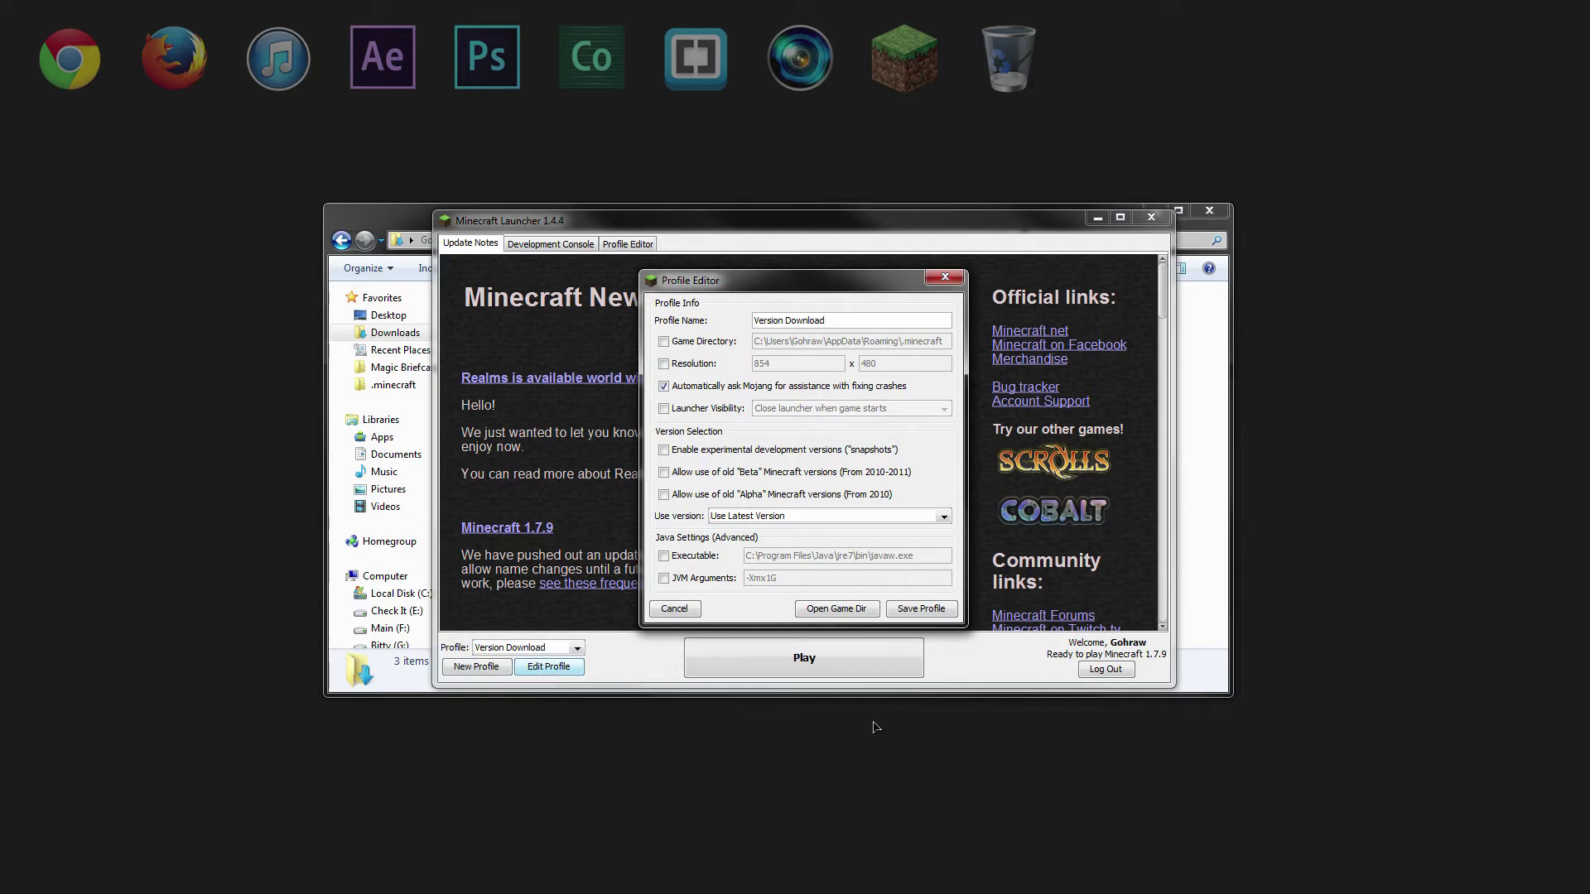
{"action": "left_click", "coordinate": [729, 517]}
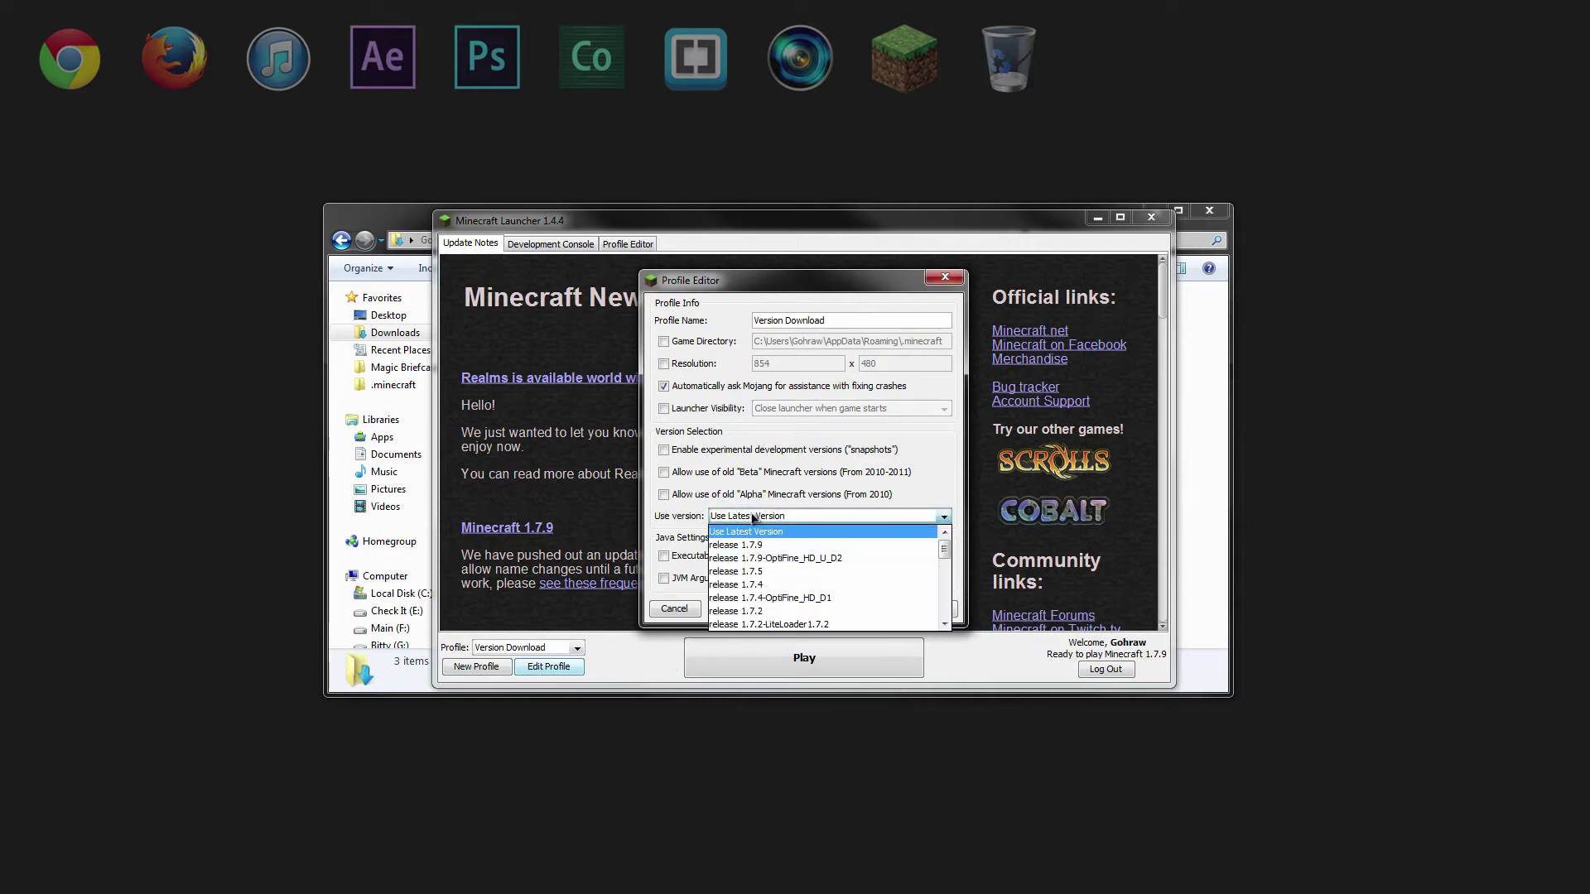
{"action": "left_click", "coordinate": [773, 578]}
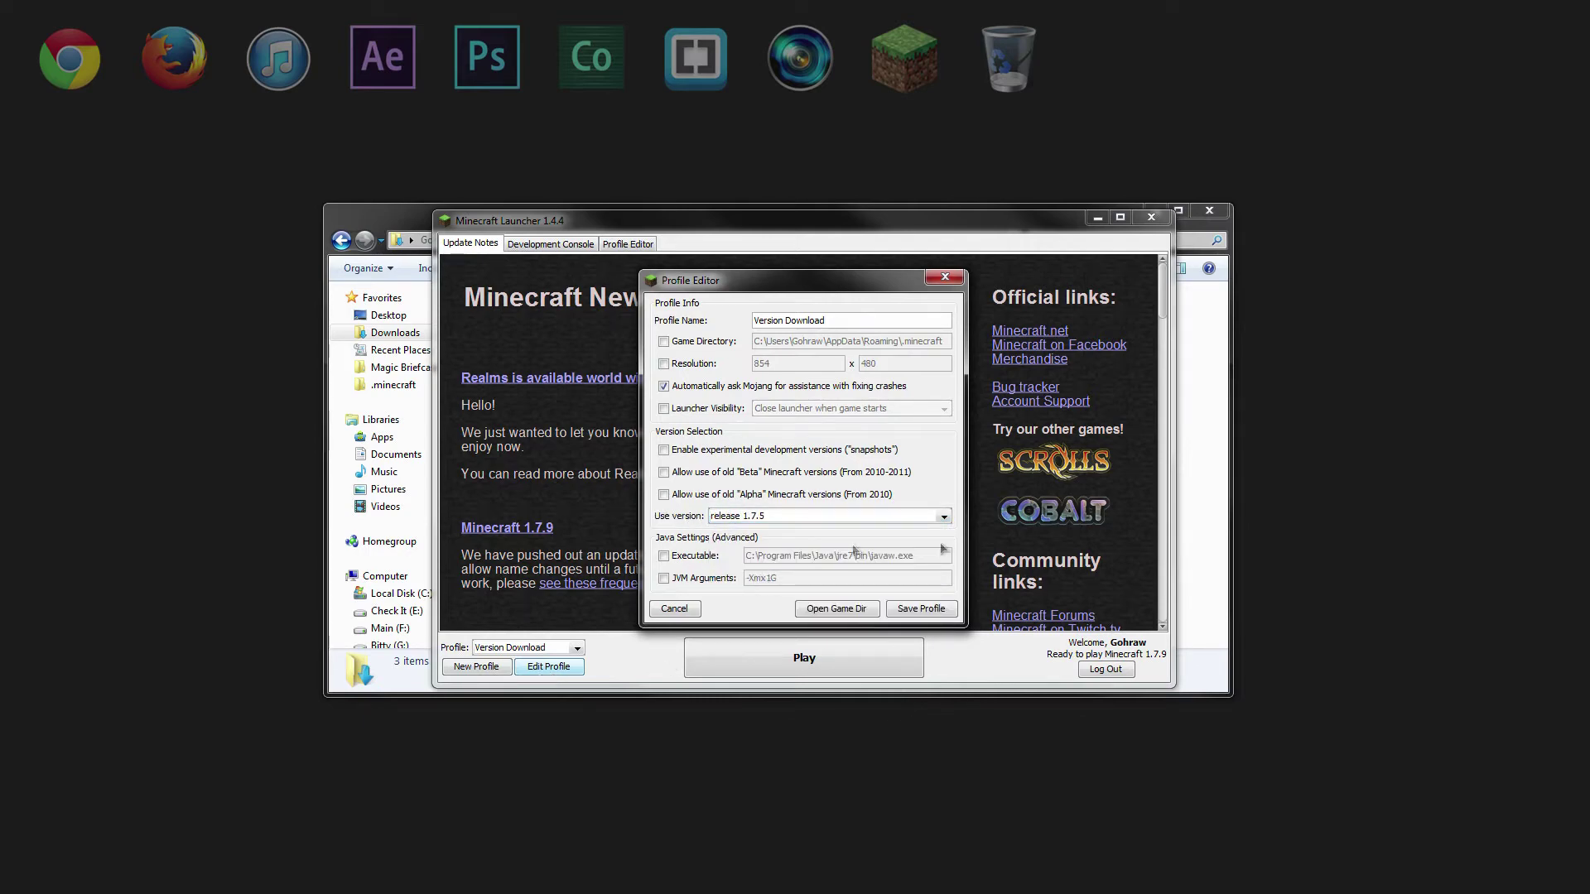
{"action": "left_click", "coordinate": [944, 609]}
{"action": "left_click", "coordinate": [883, 670]}
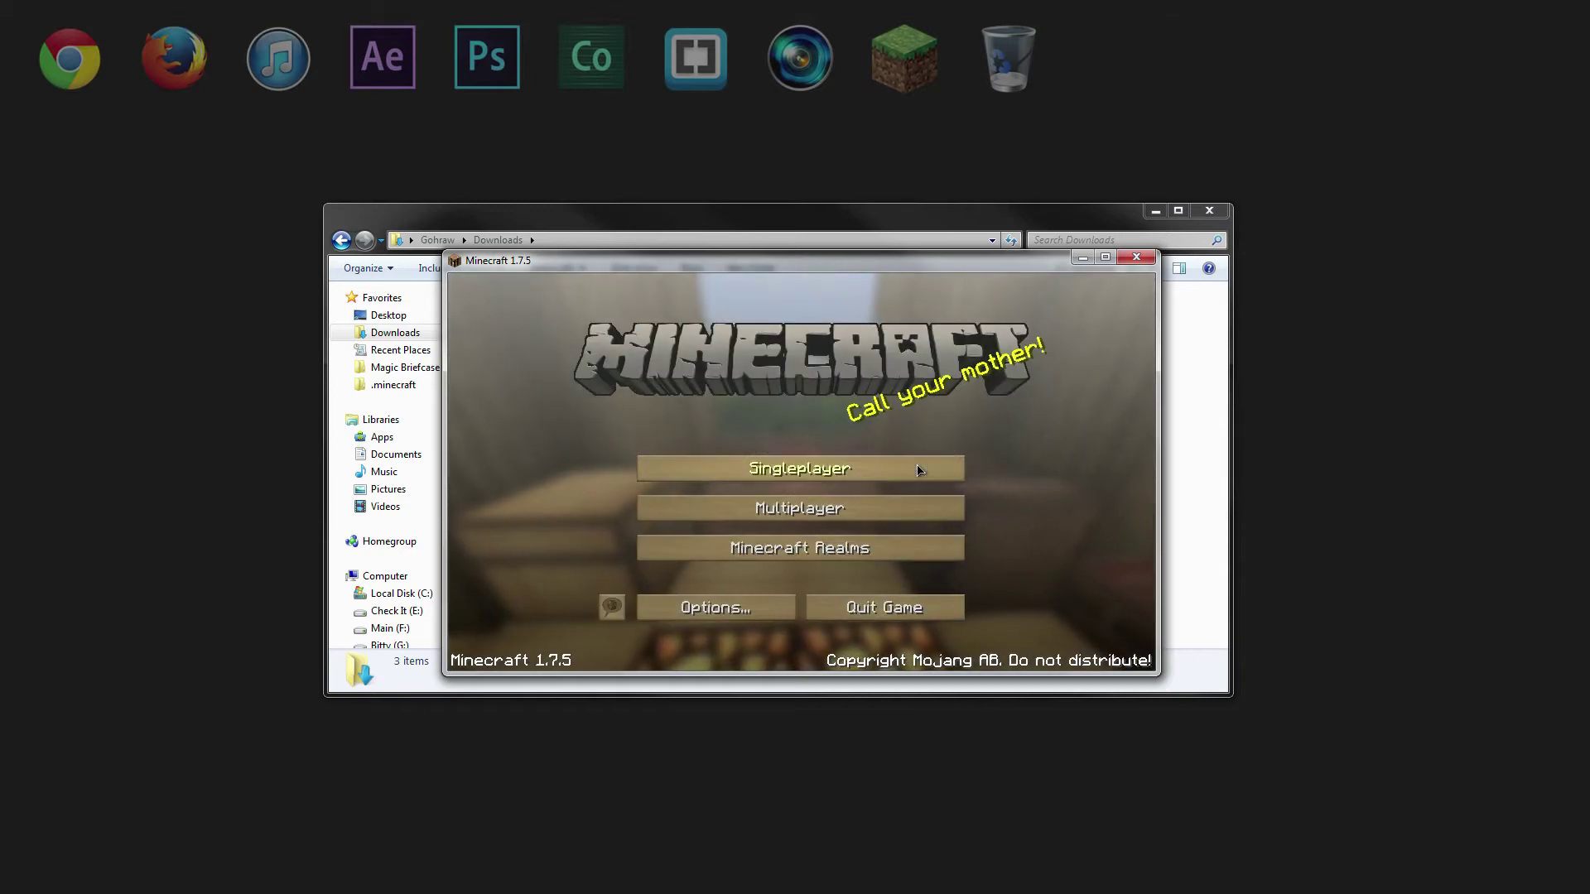
{"action": "left_click", "coordinate": [884, 607]}
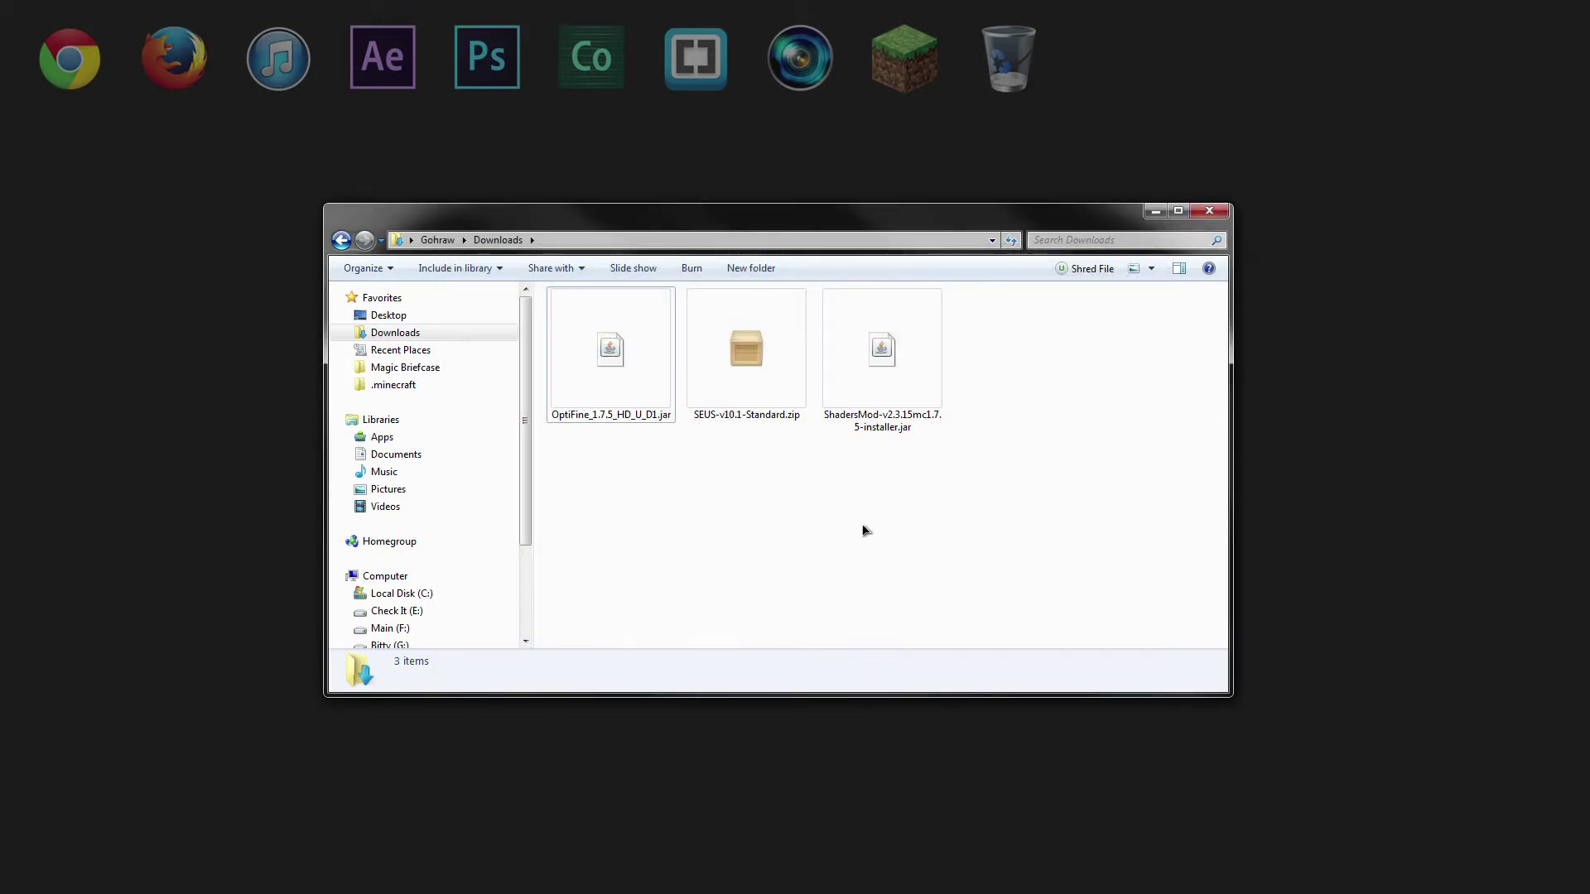
Install OptiFine HD Ultra D1 for Minecraft 1.7.5 from the downloaded OptiFine_1.7.5_HD_U_D1.jar.
{"action": "left_click", "coordinate": [620, 348]}
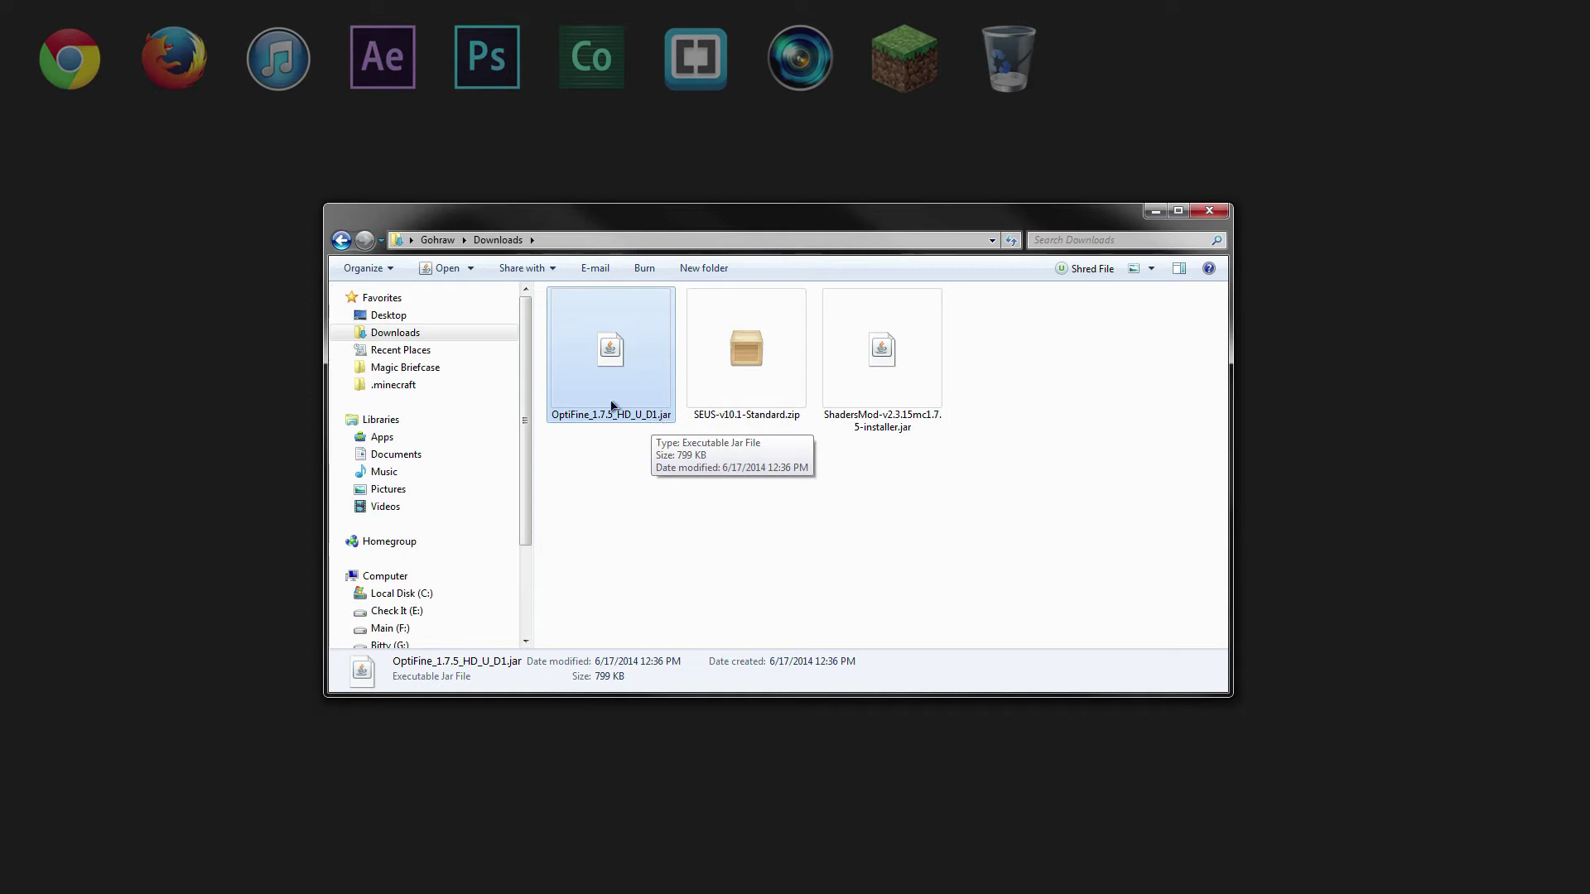
{"action": "double_click", "coordinate": [614, 346]}
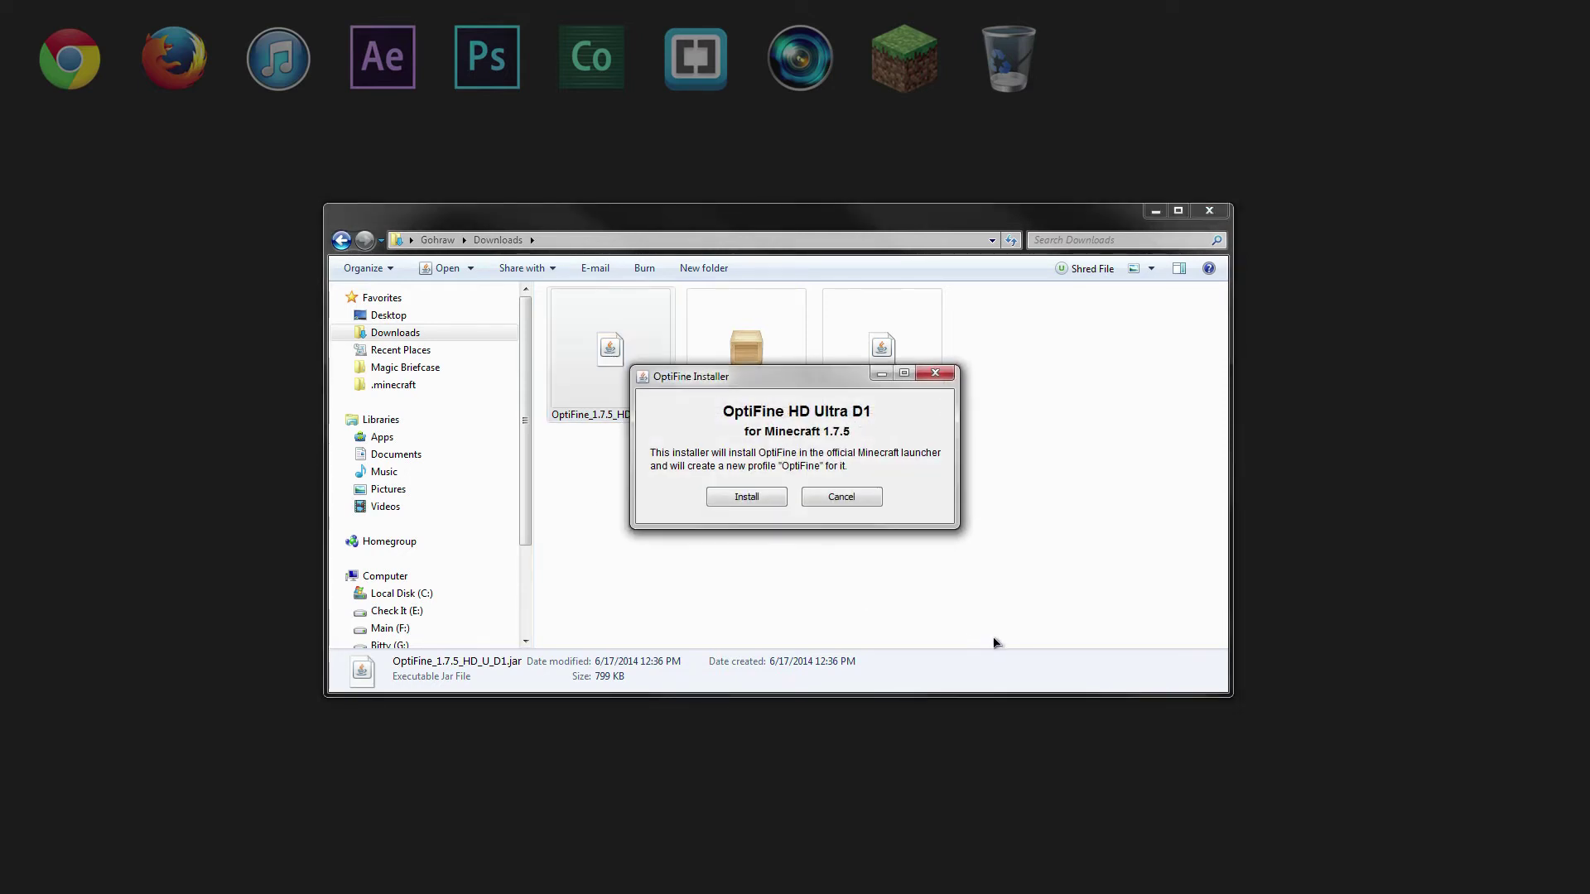
{"action": "left_click", "coordinate": [747, 494]}
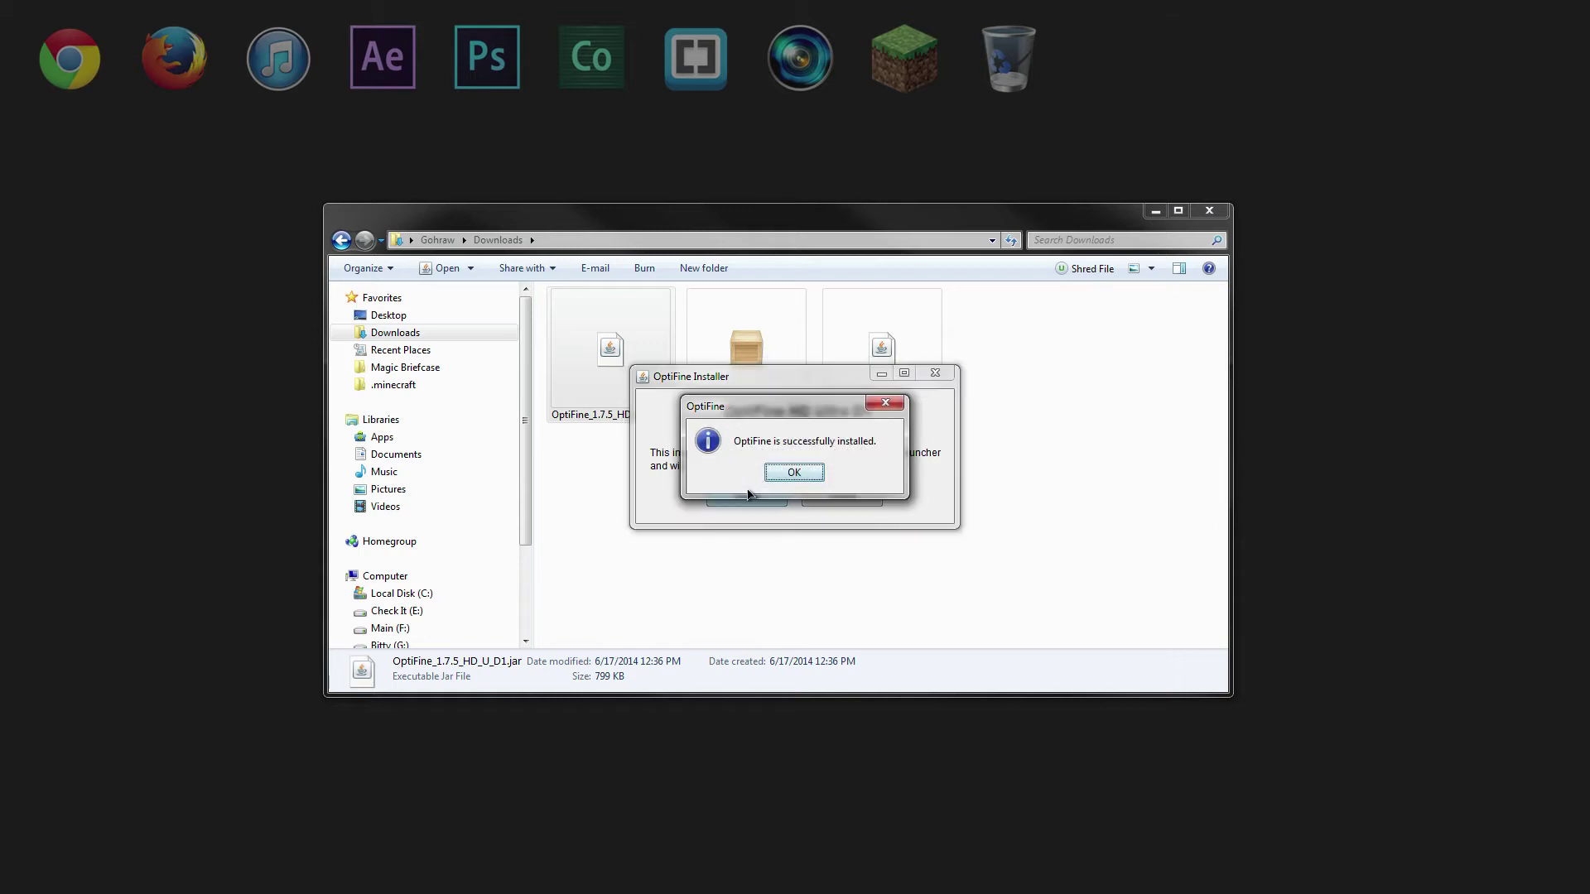
{"action": "left_click", "coordinate": [793, 473]}
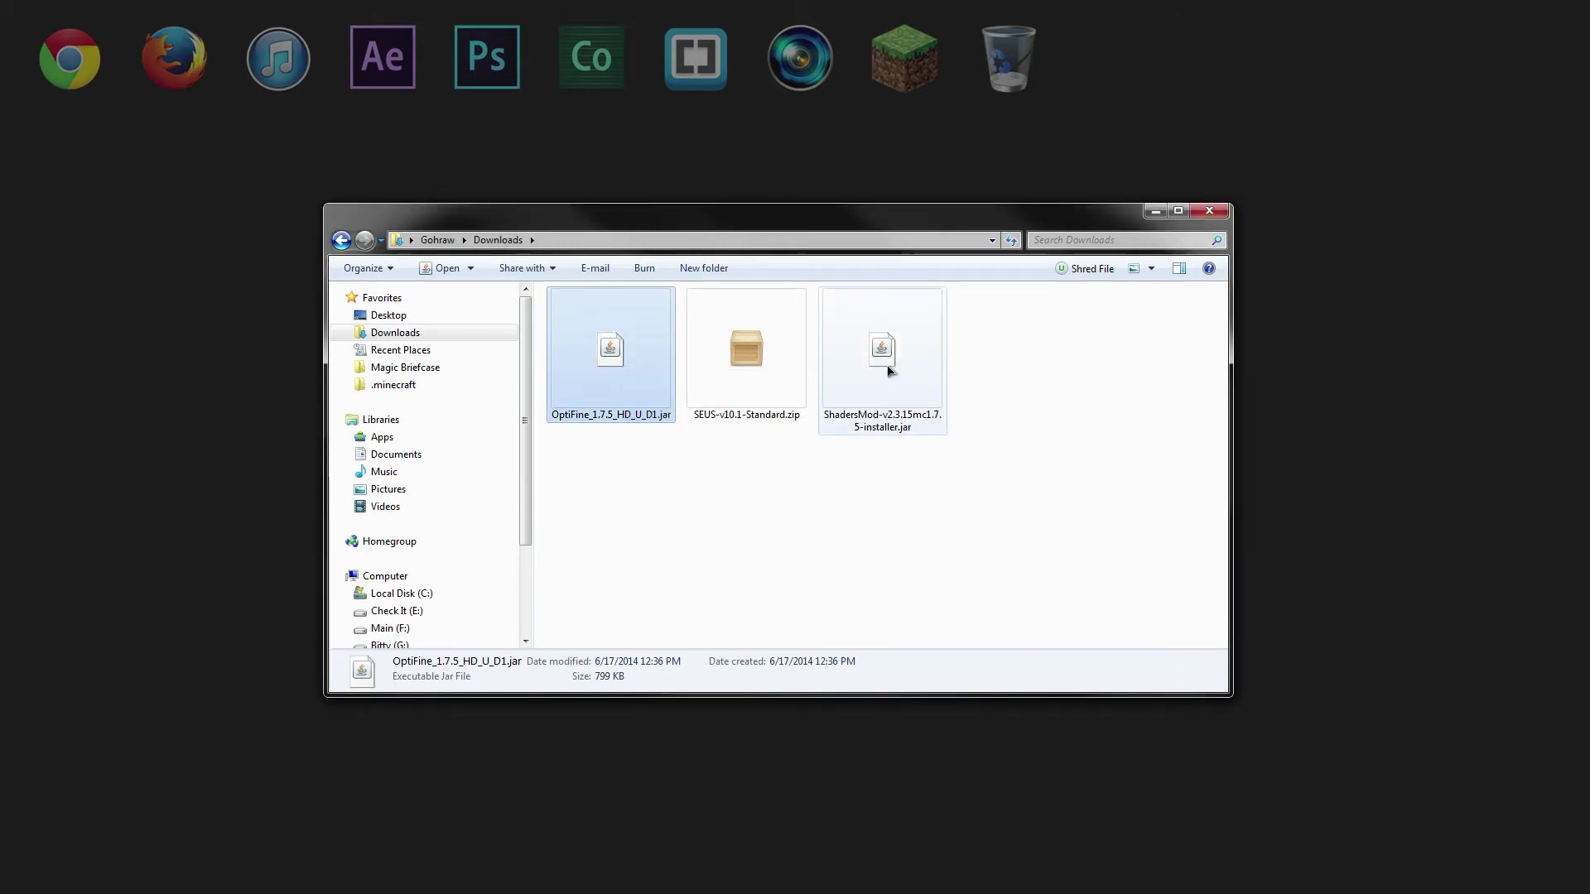
Install ShadersMod into the .minecraft folder from the downloaded ShadersMod-v2.3.15mc1.7.5-installer.jar.
{"action": "left_click", "coordinate": [887, 370]}
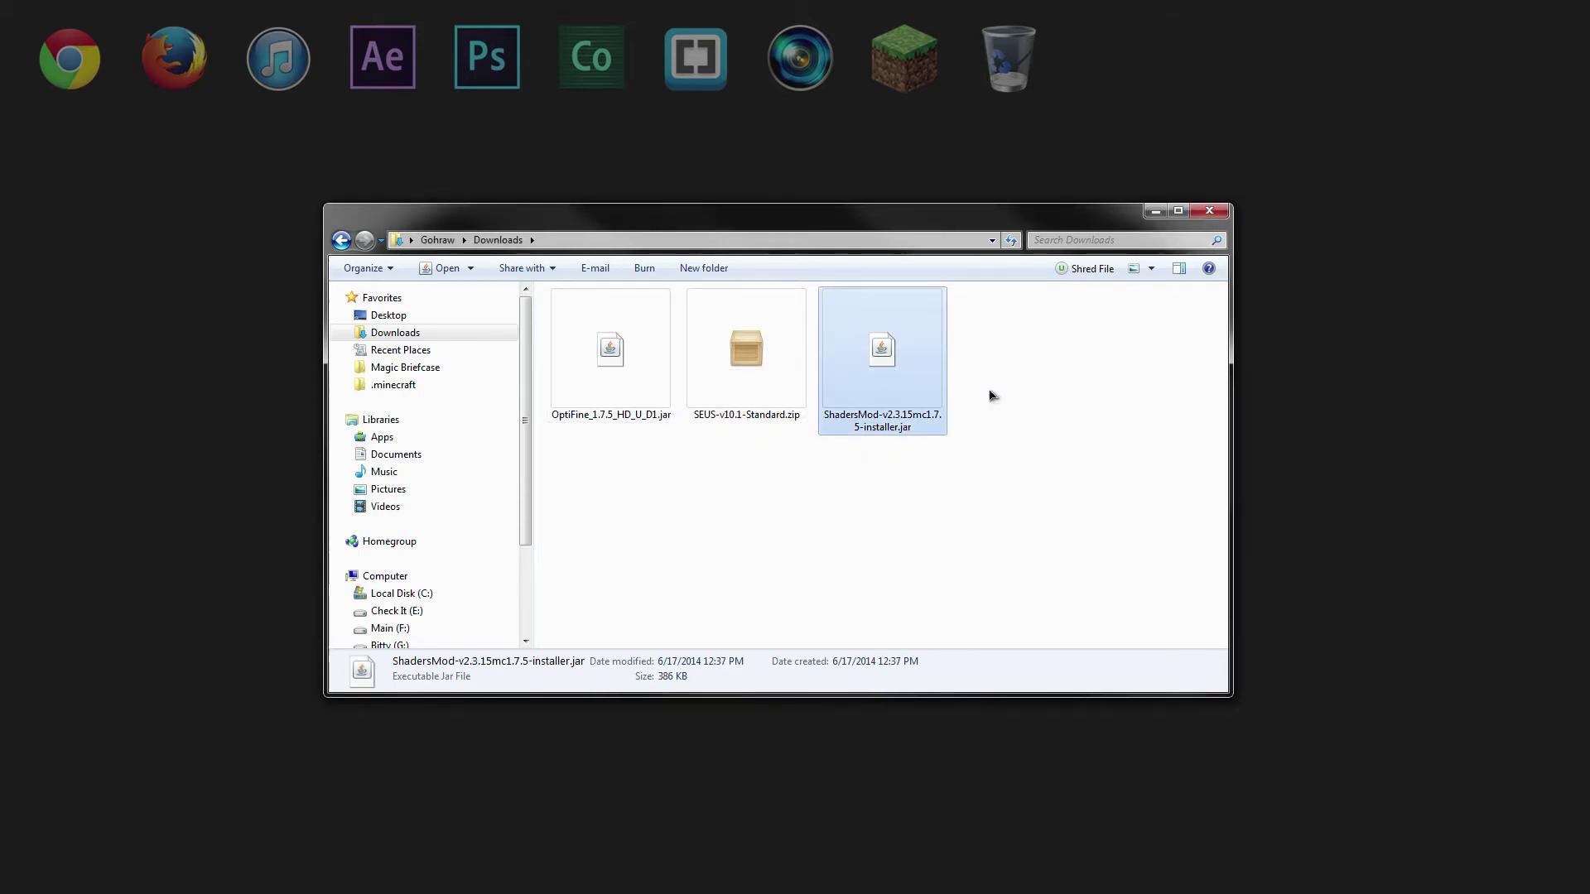
{"action": "double_click", "coordinate": [855, 354]}
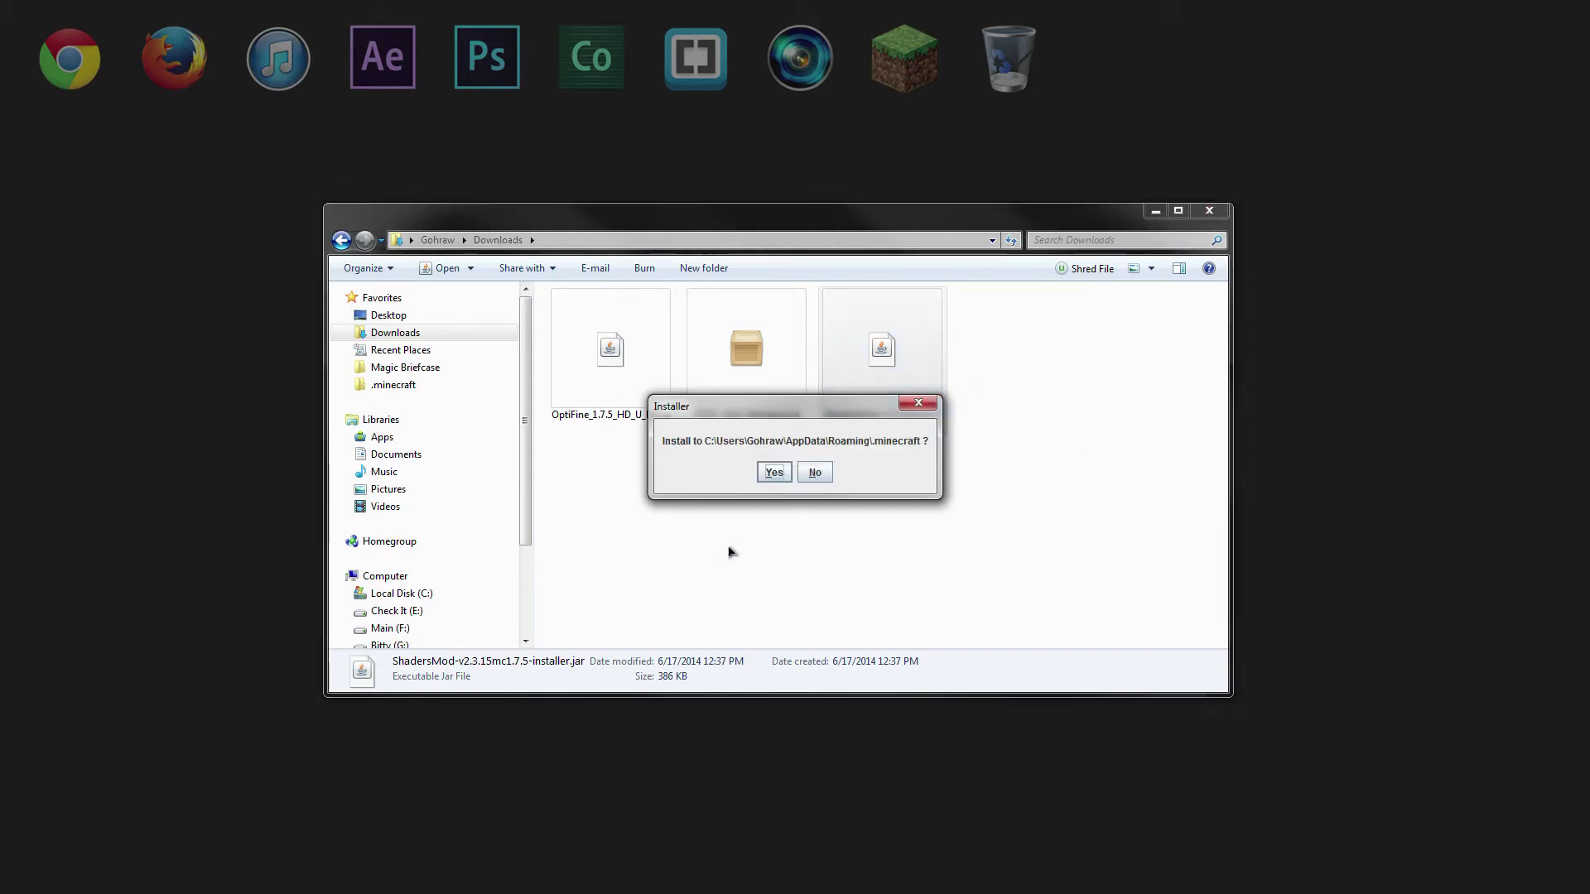
{"action": "left_click", "coordinate": [767, 475]}
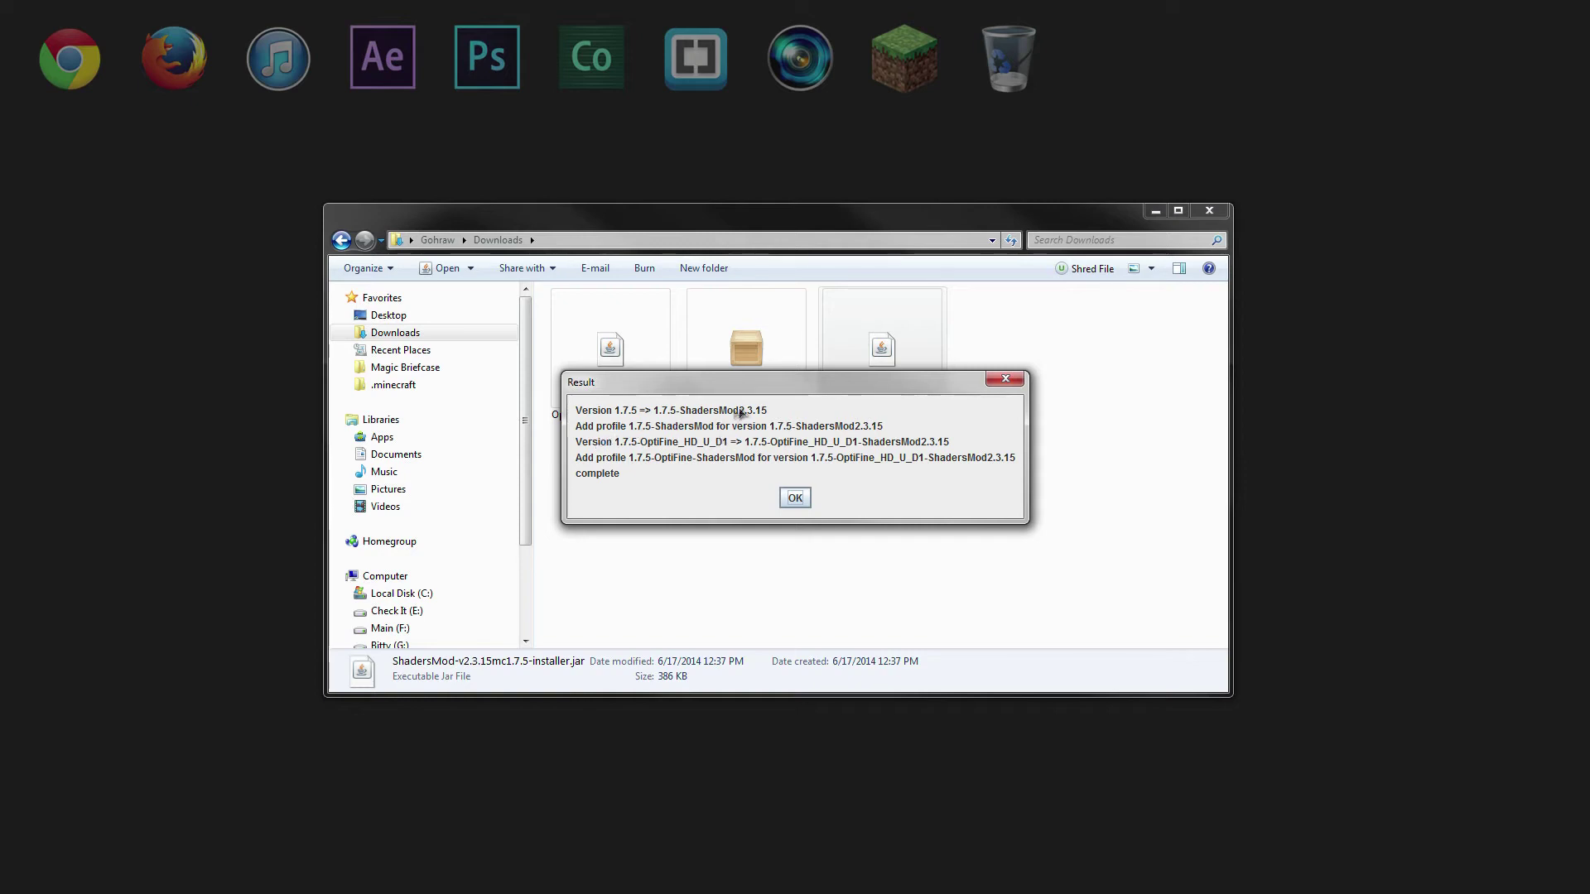
{"action": "left_click", "coordinate": [794, 498]}
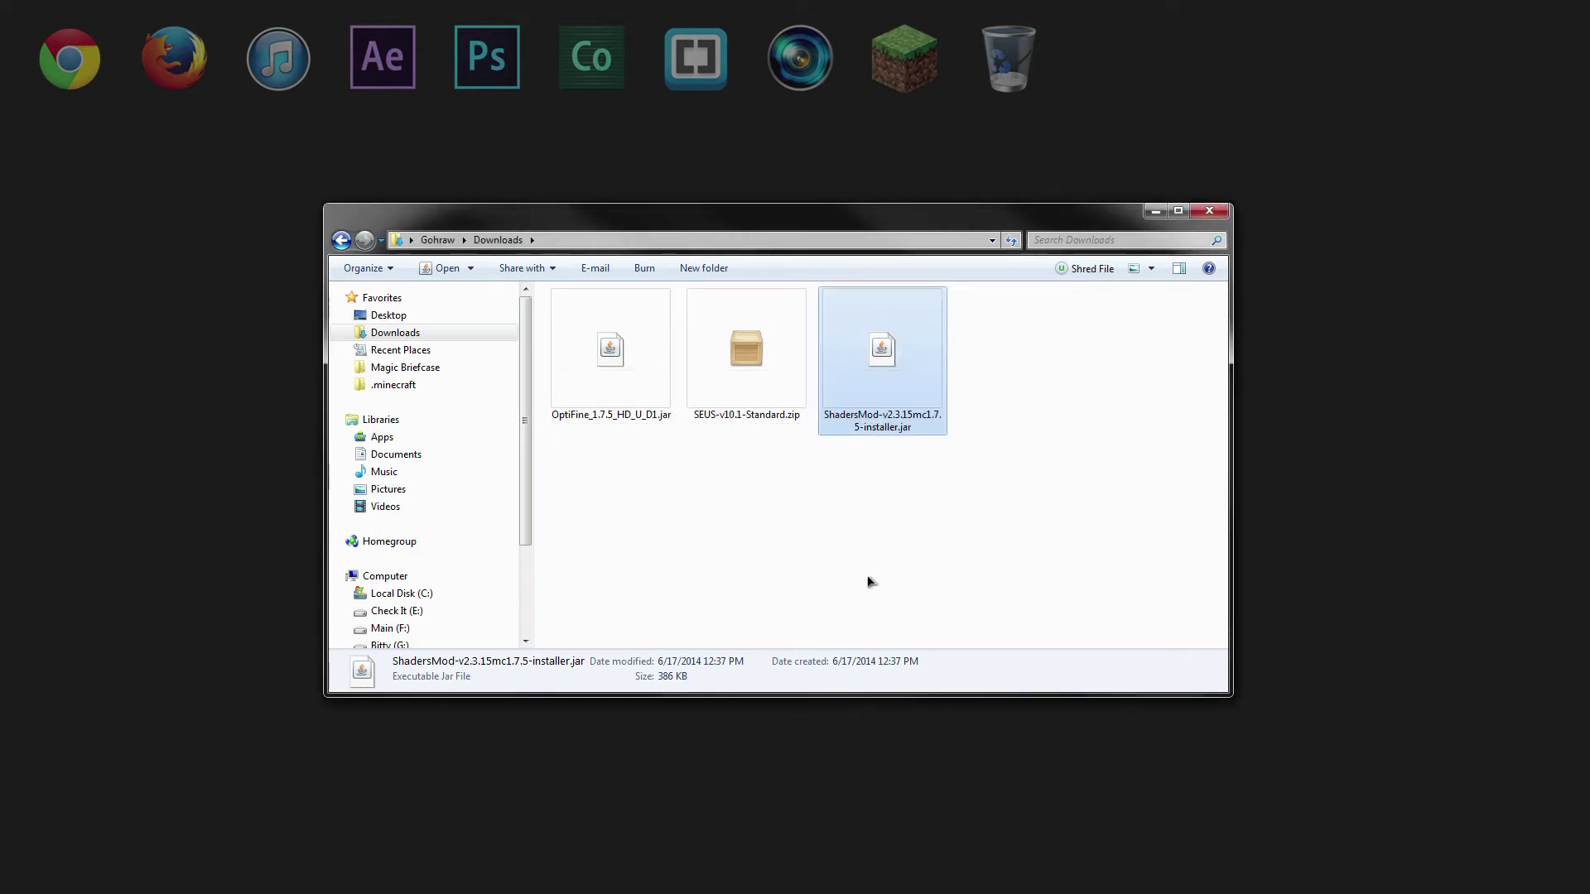
Reopen the Minecraft launcher with the existing account and choose the 1.7.5-OptiFine-ShadersMod profile.
{"action": "left_click", "coordinate": [909, 77]}
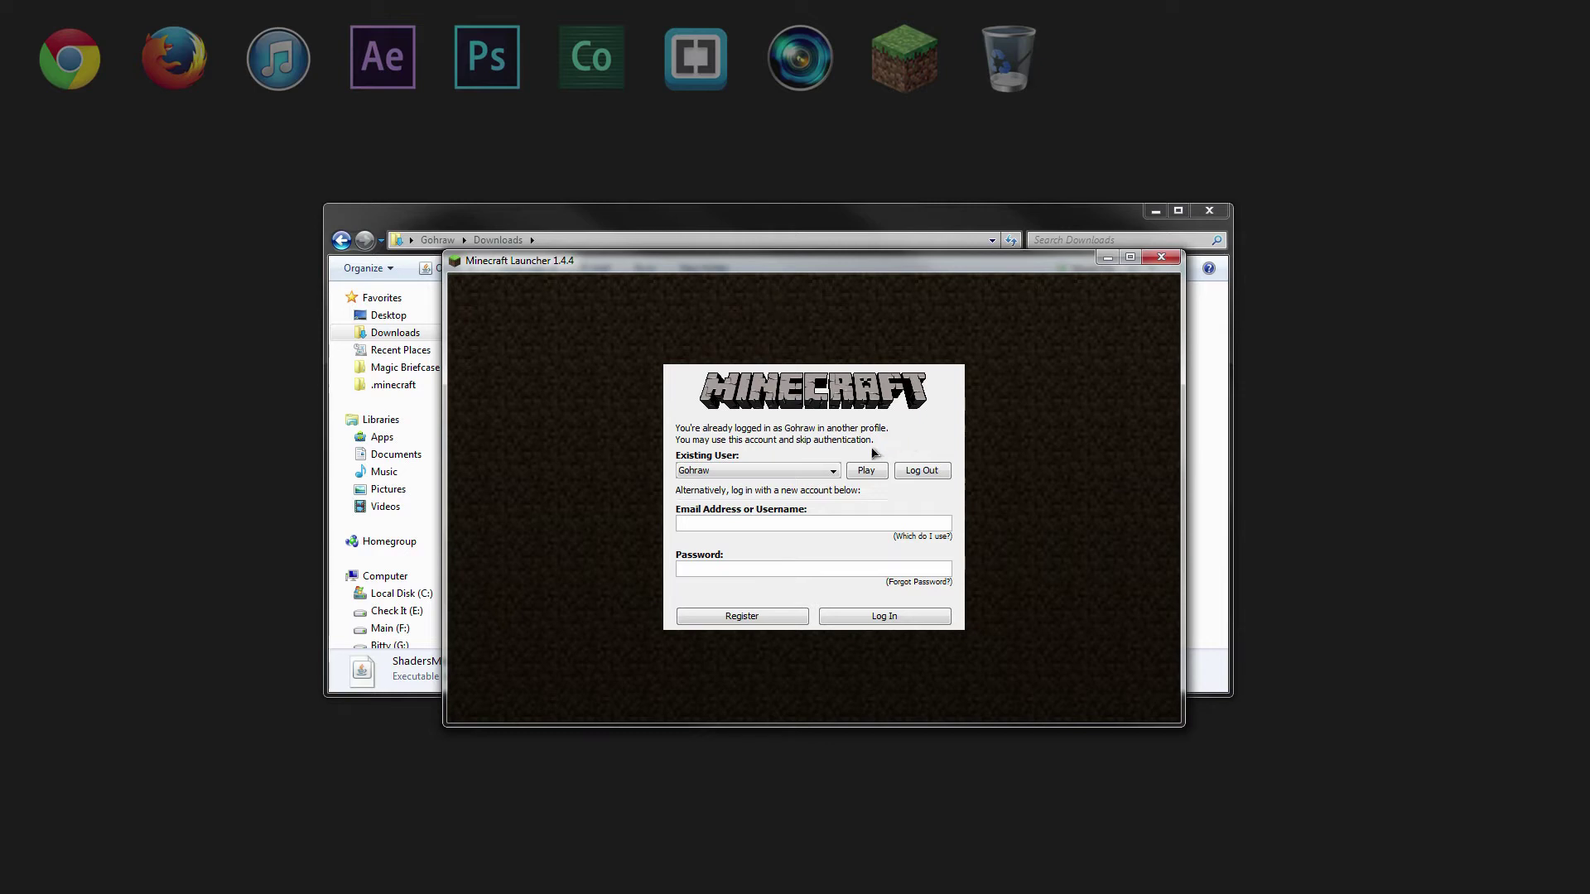
{"action": "left_click", "coordinate": [865, 471]}
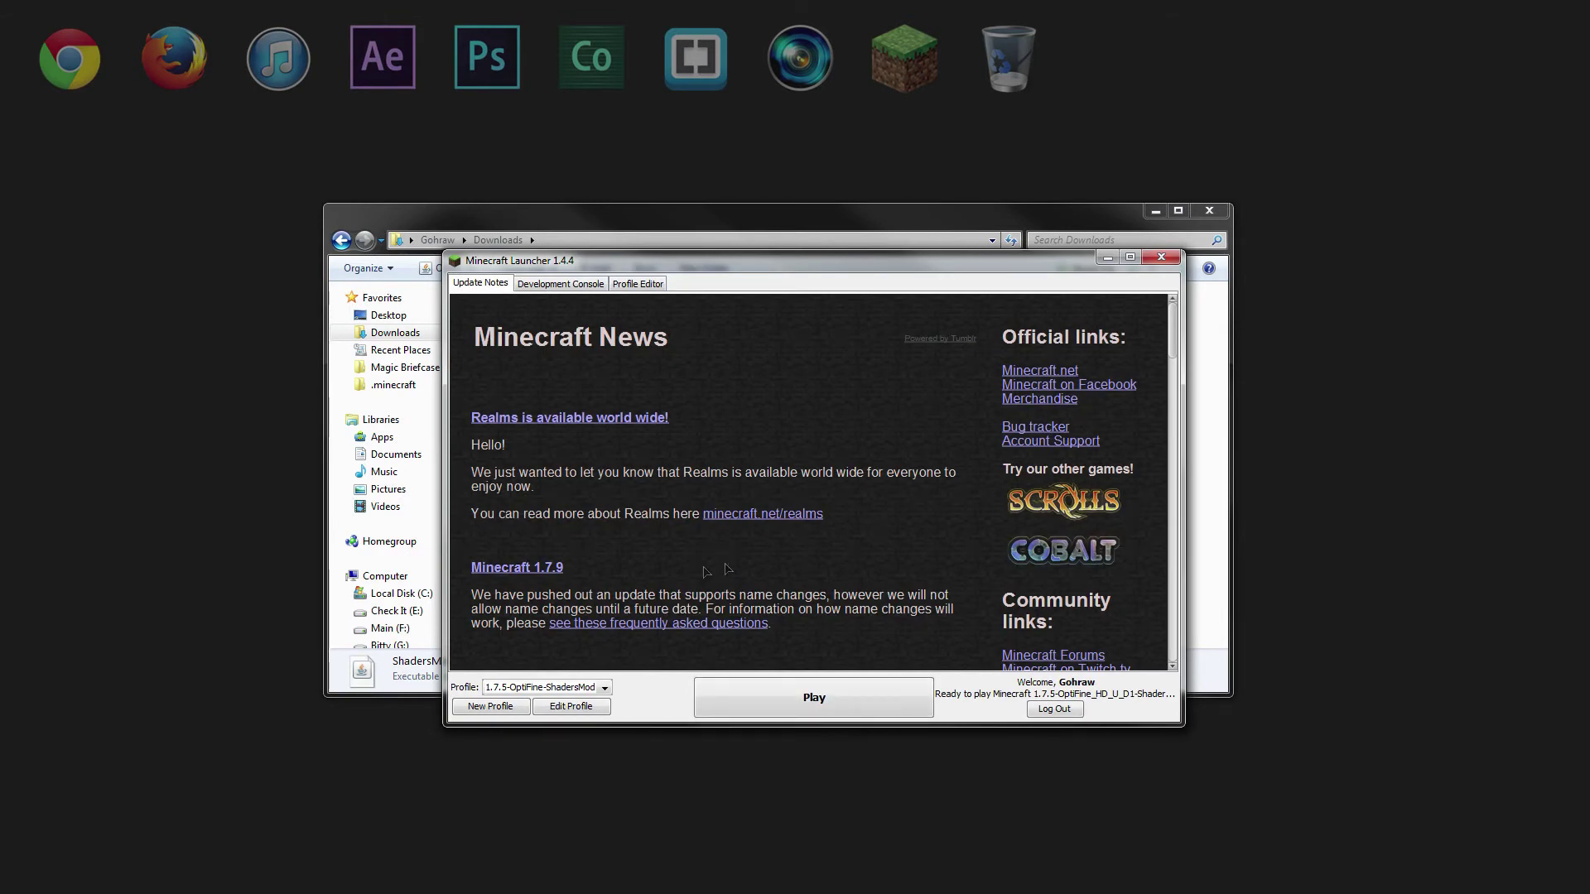
{"action": "left_click", "coordinate": [604, 688]}
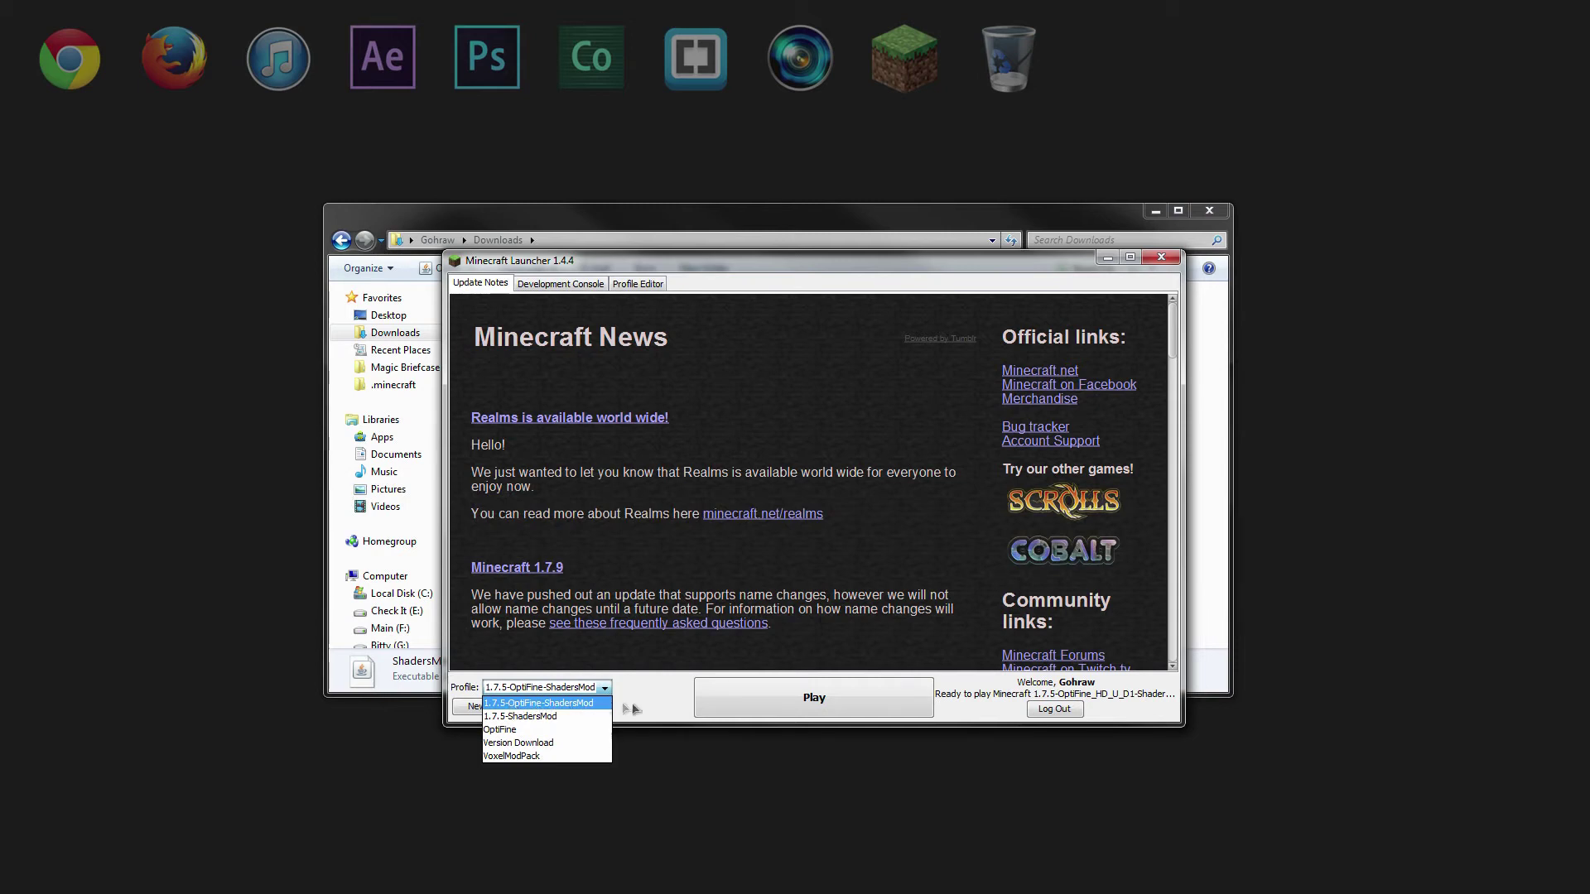
{"action": "left_click", "coordinate": [596, 705]}
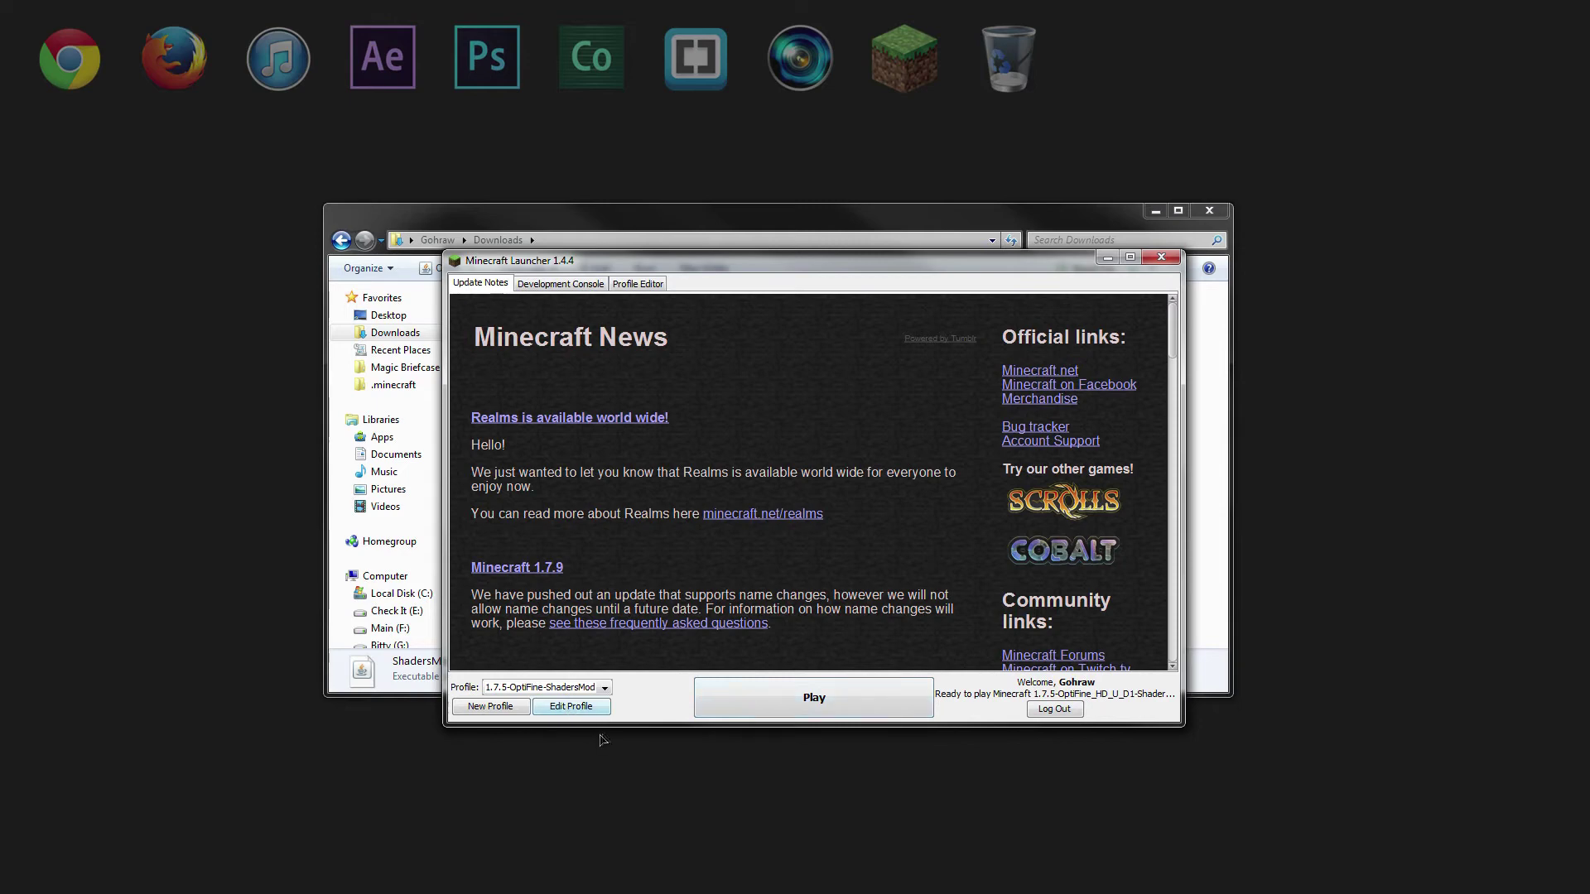
Enable custom JVM arguments for the 1.7.5-OptiFine-ShadersMod profile and save the profile.
{"action": "left_click", "coordinate": [582, 711]}
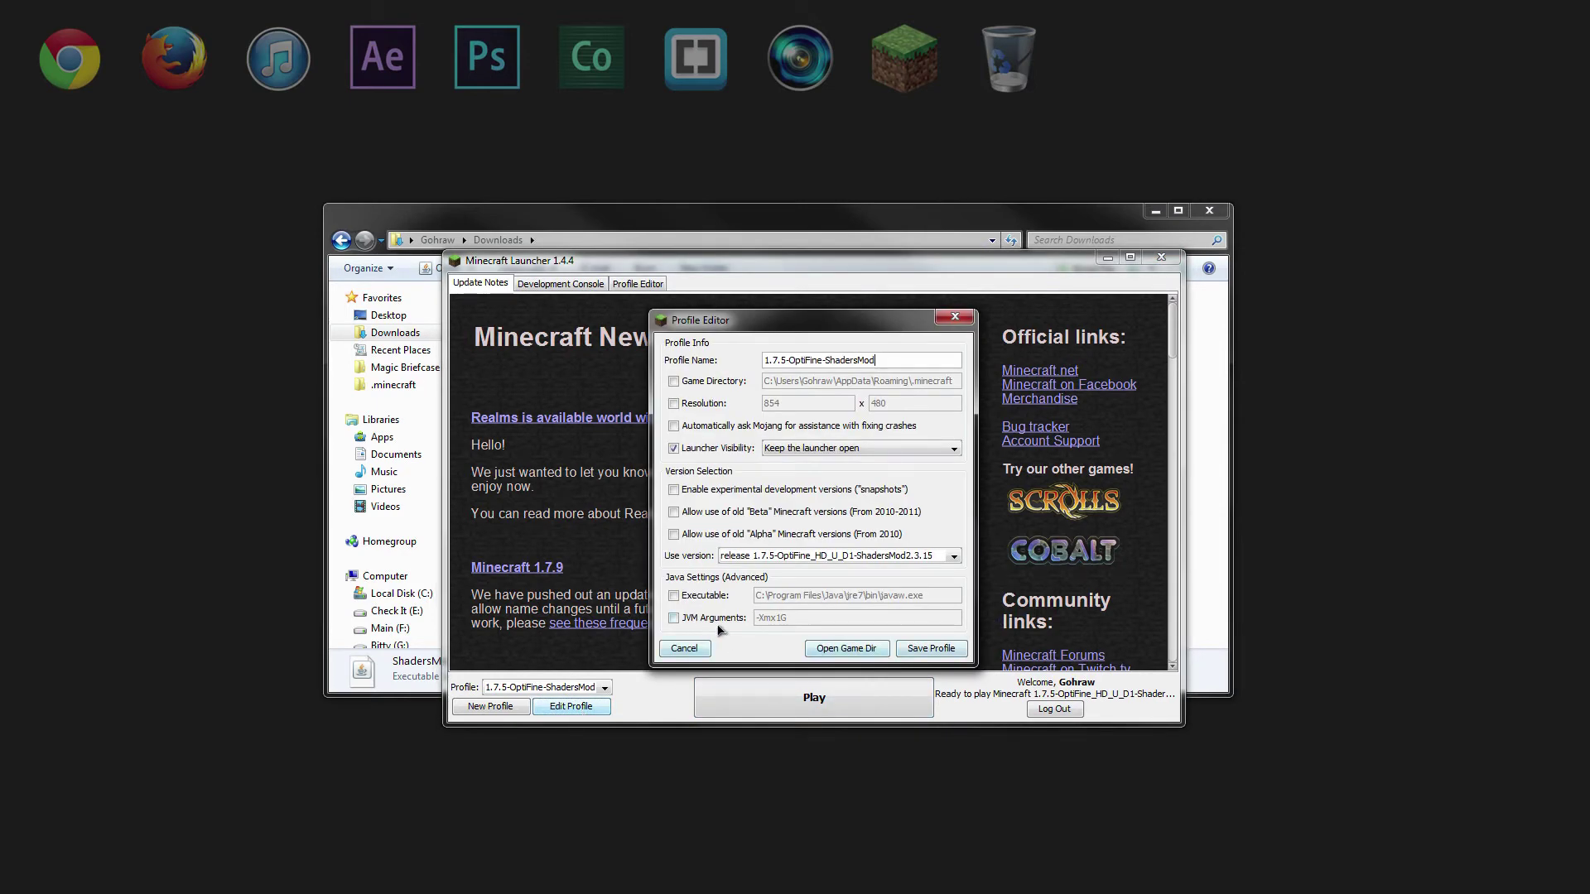
{"action": "left_click", "coordinate": [695, 620]}
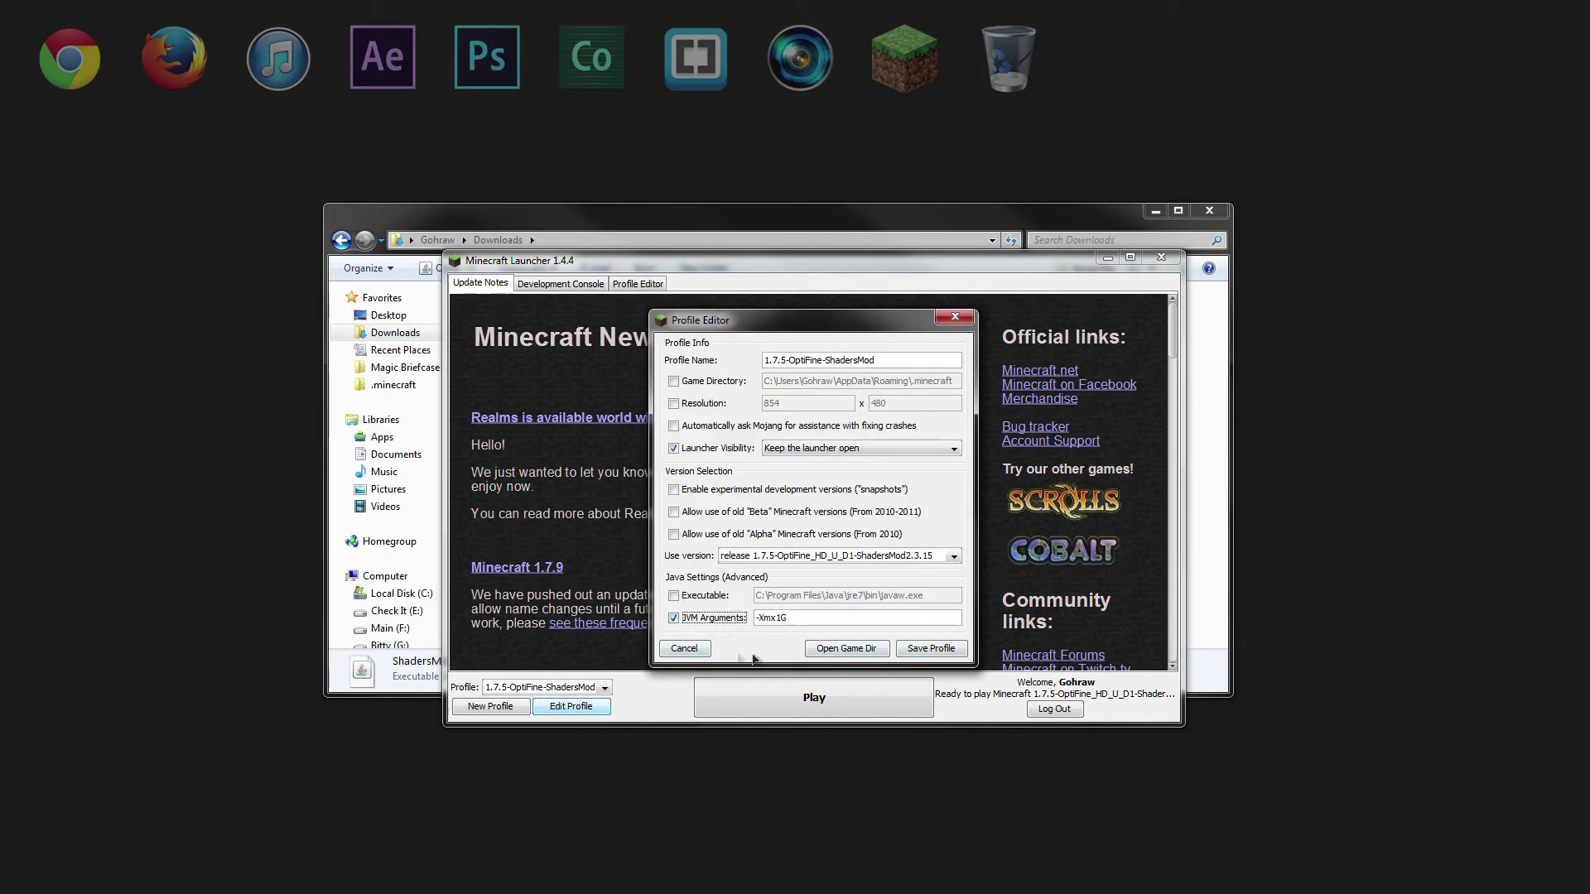
{"action": "left_click", "coordinate": [779, 617]}
{"action": "left_click", "coordinate": [931, 650]}
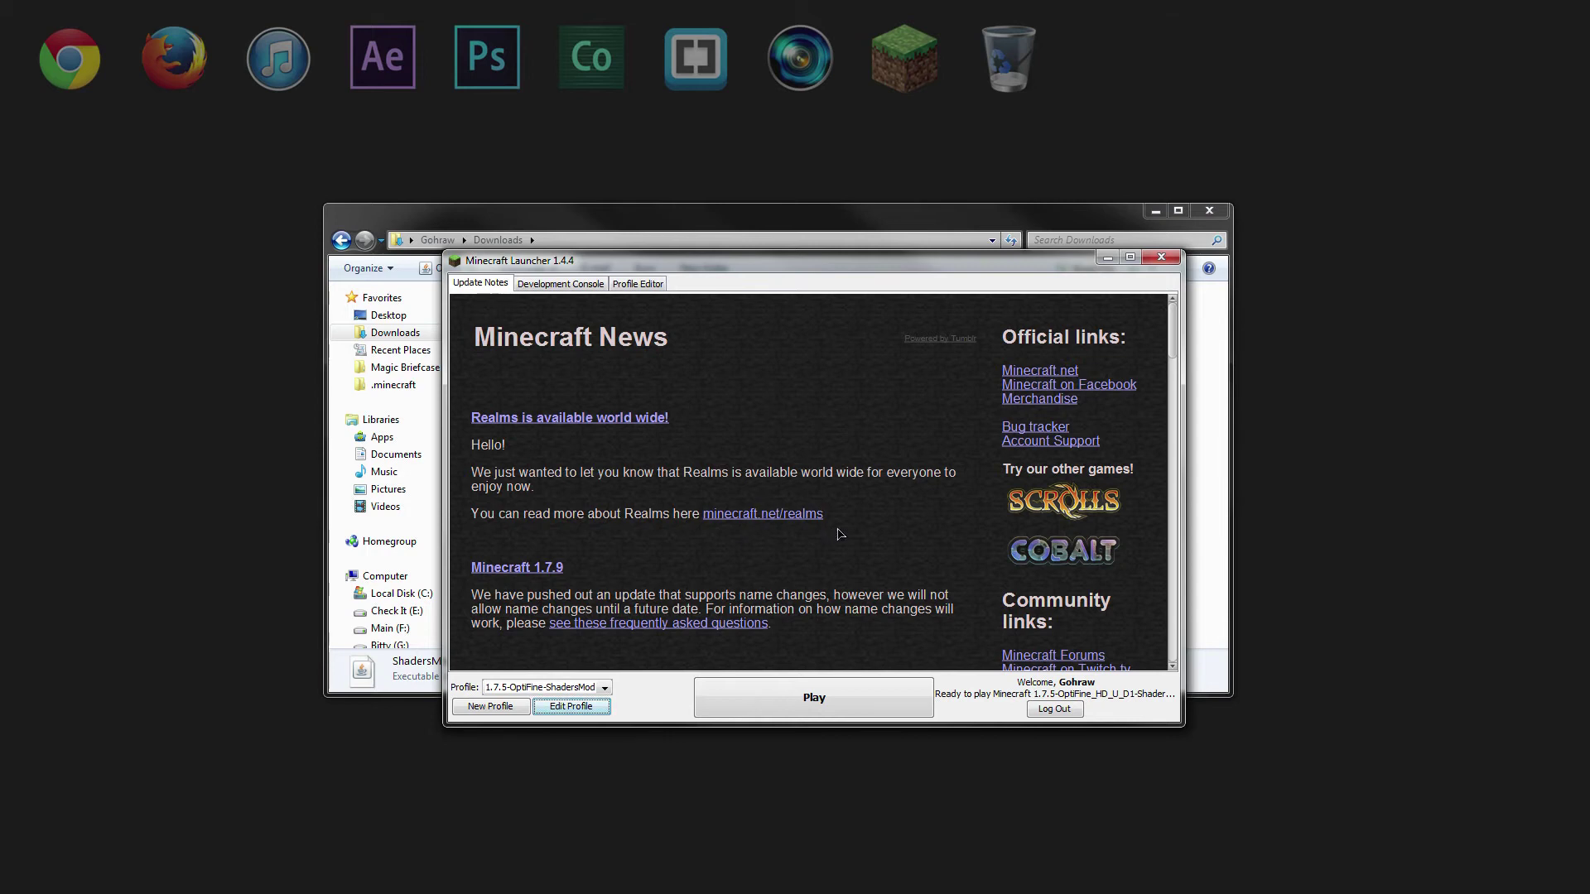
Start the game with the 1.7.5-OptiFine-ShadersMod profile and open the shaderpacks folder from the Shaders options.
{"action": "left_click", "coordinate": [815, 700]}
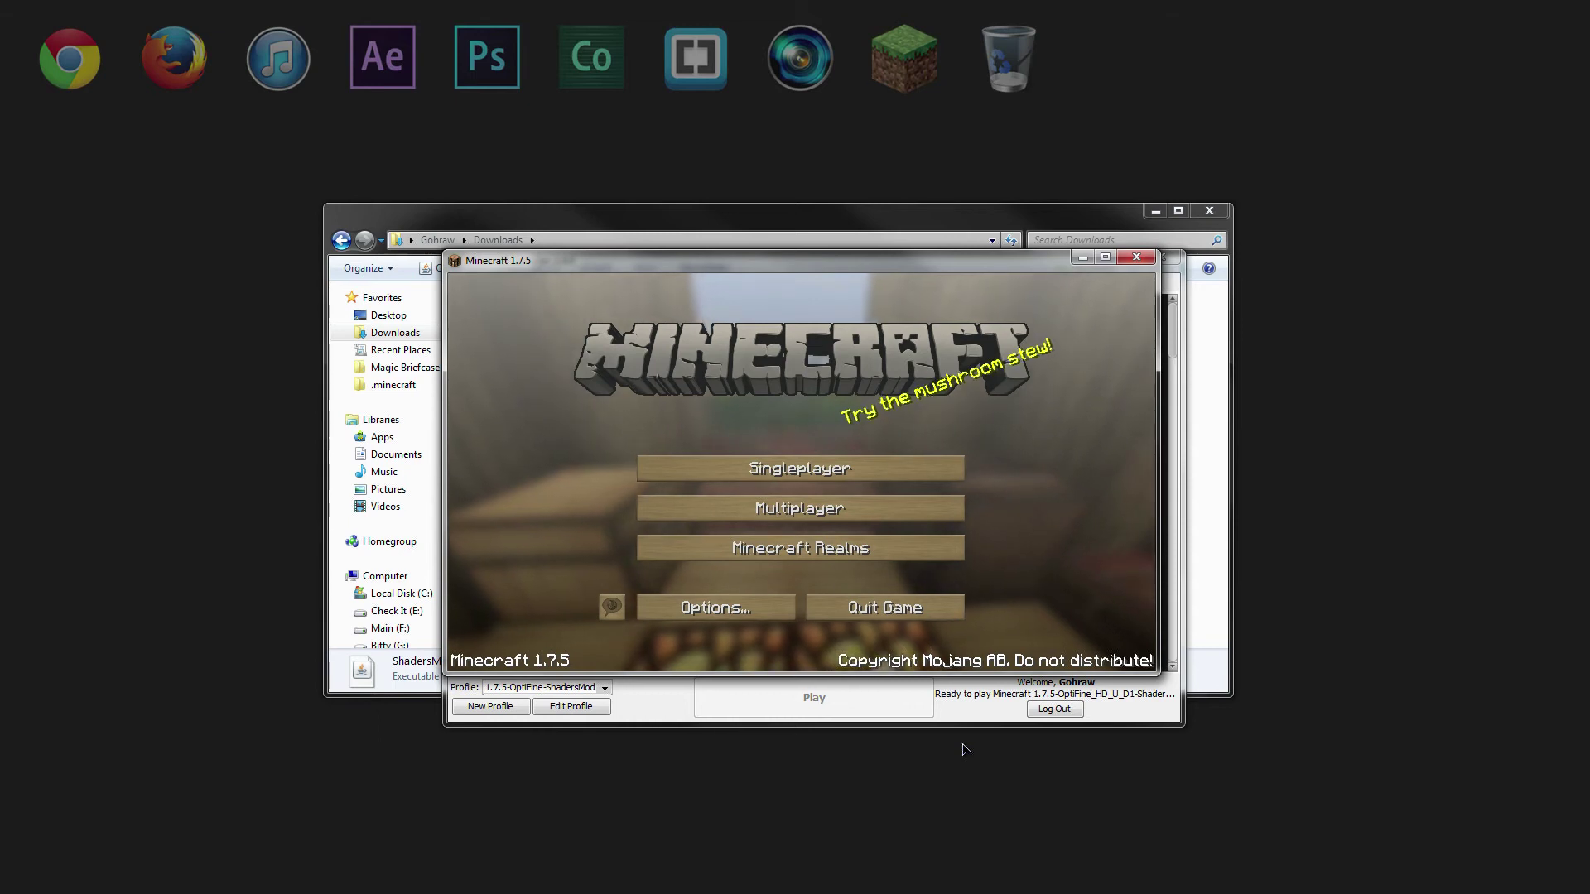
{"action": "left_click", "coordinate": [714, 609]}
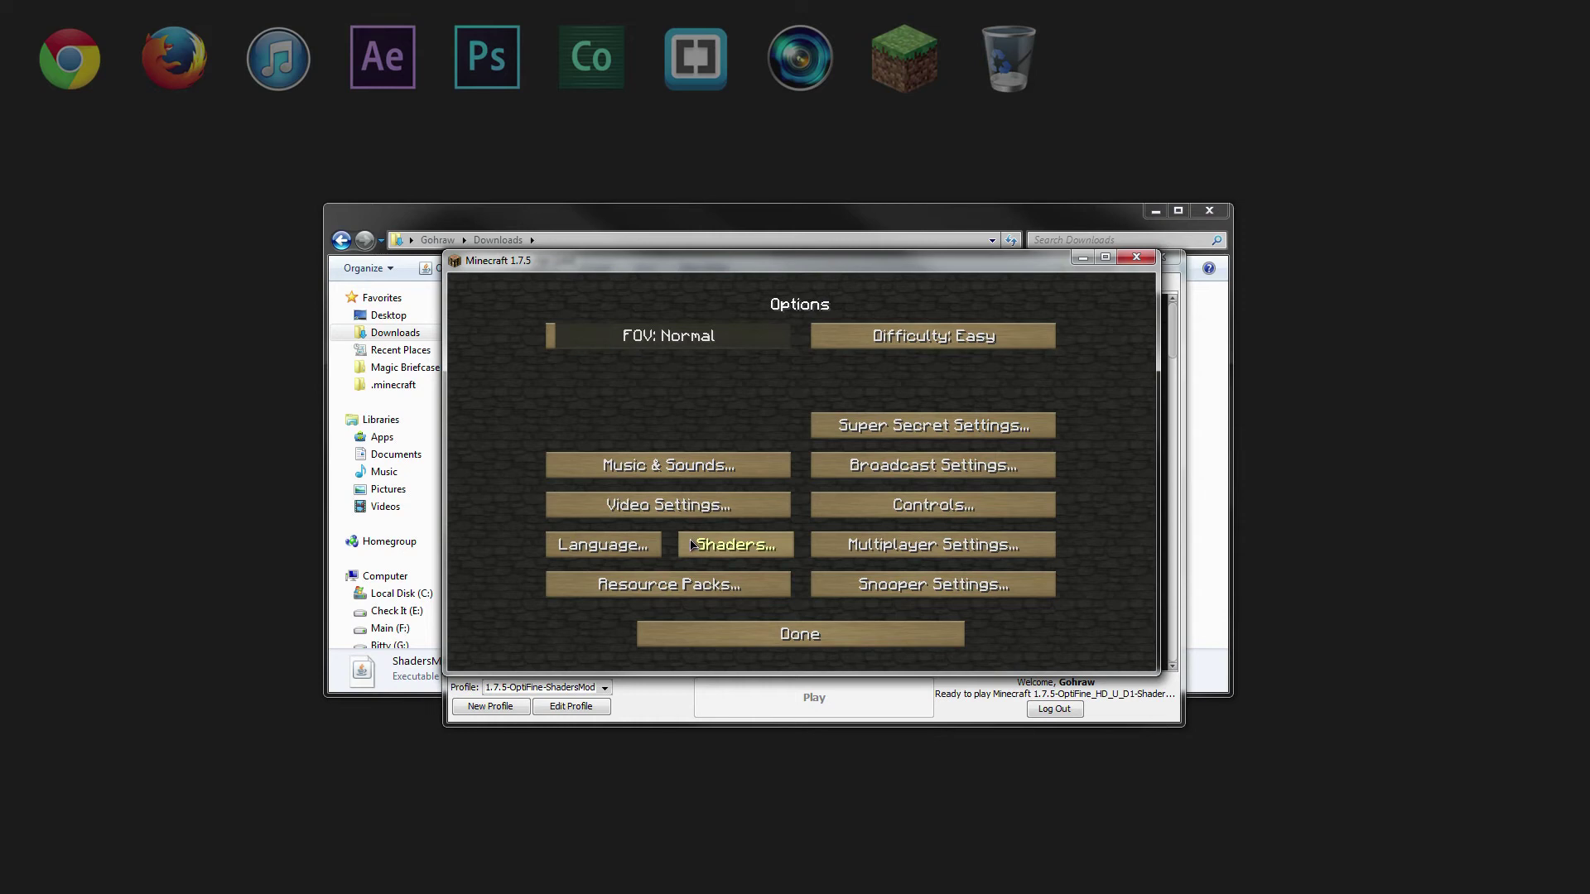
{"action": "left_click", "coordinate": [765, 548]}
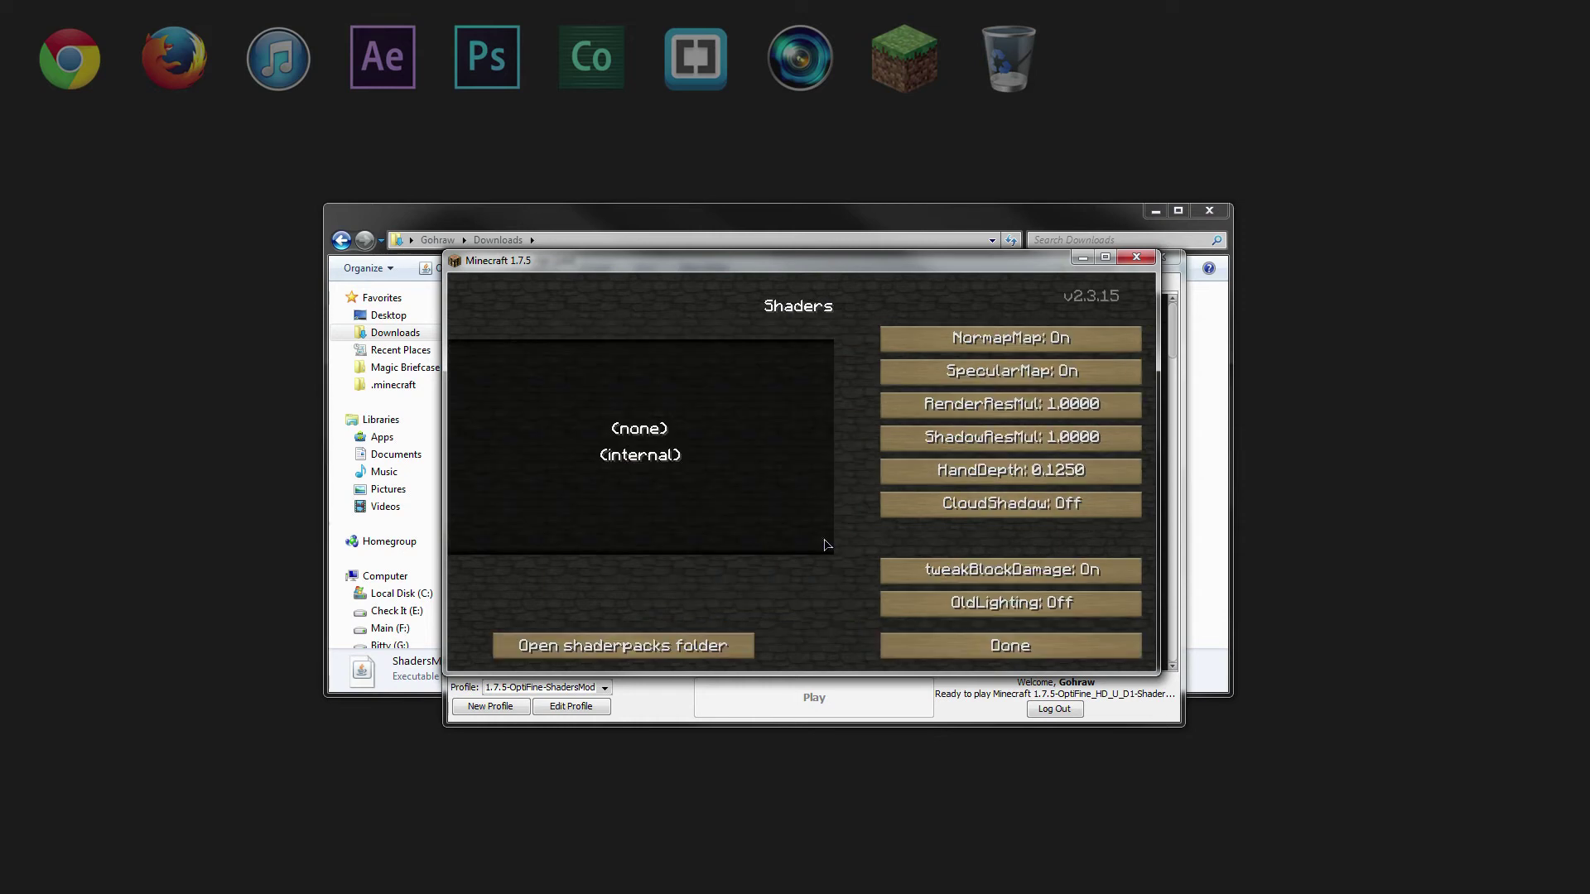
{"action": "left_click", "coordinate": [597, 643]}
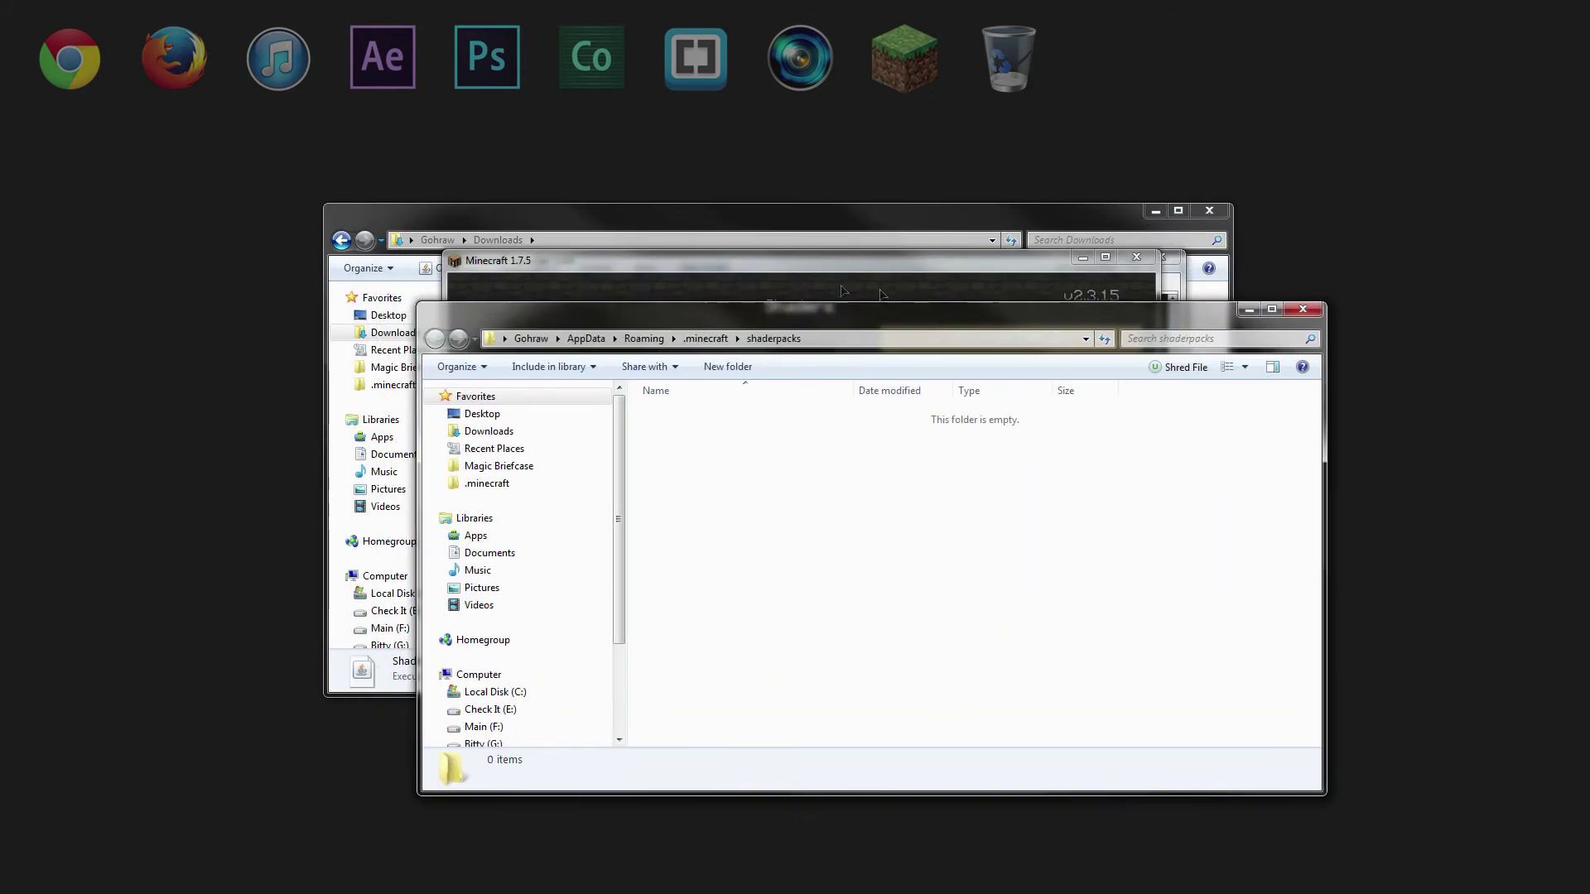
Move SEUS-v10.1-Standard.zip from the Downloads folder into the .minecraft shaderpacks folder.
{"action": "left_click_drag", "start_coordinate": [840, 209], "coordinate": [763, 189]}
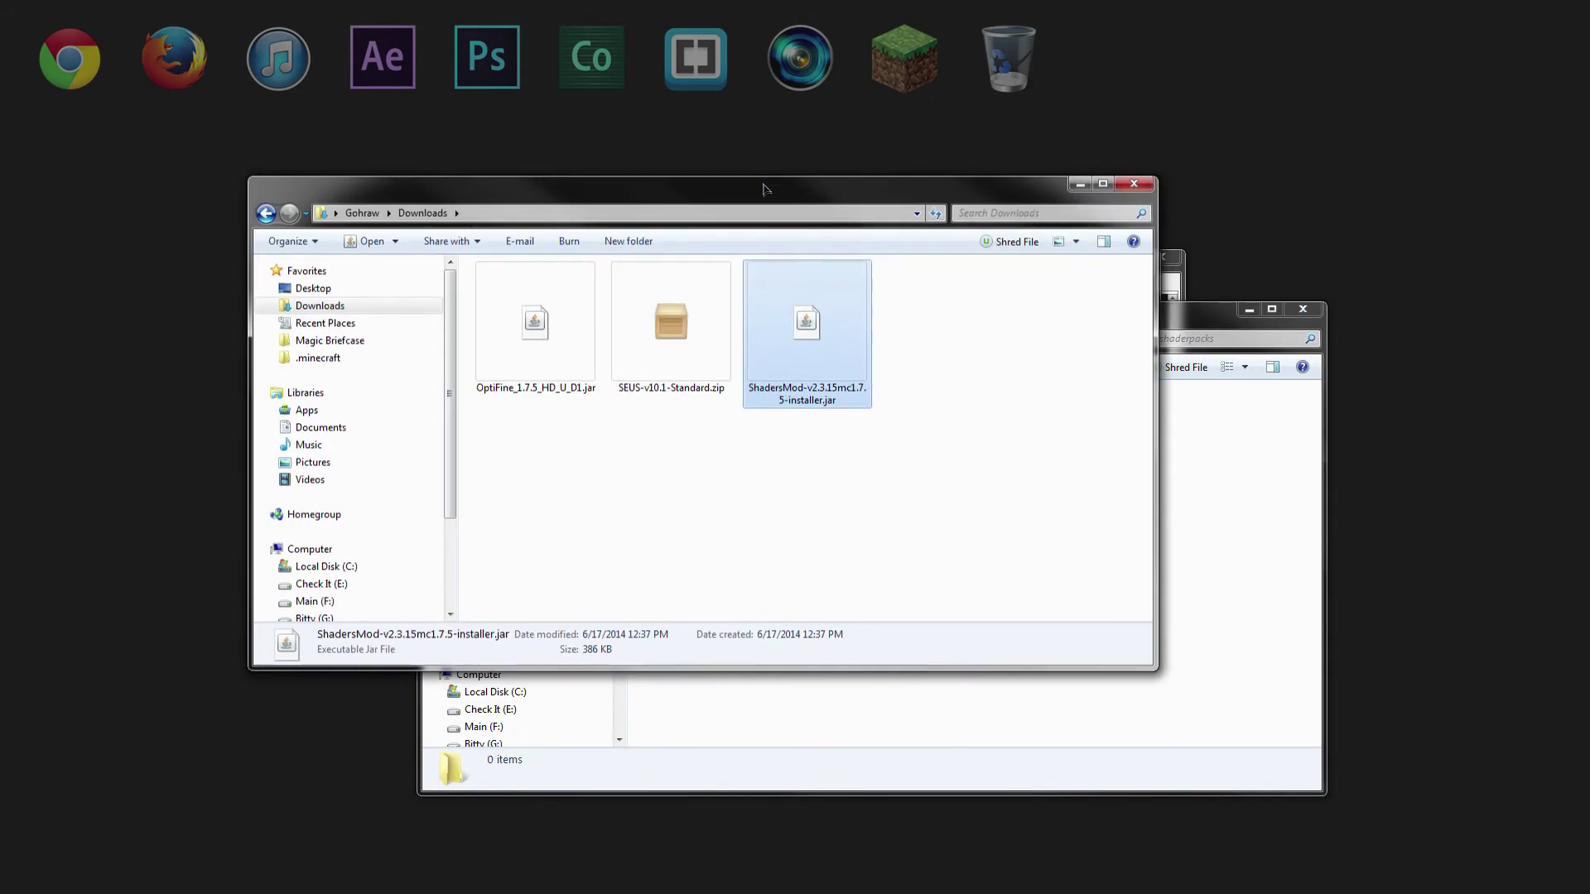
{"action": "left_click", "coordinate": [687, 346]}
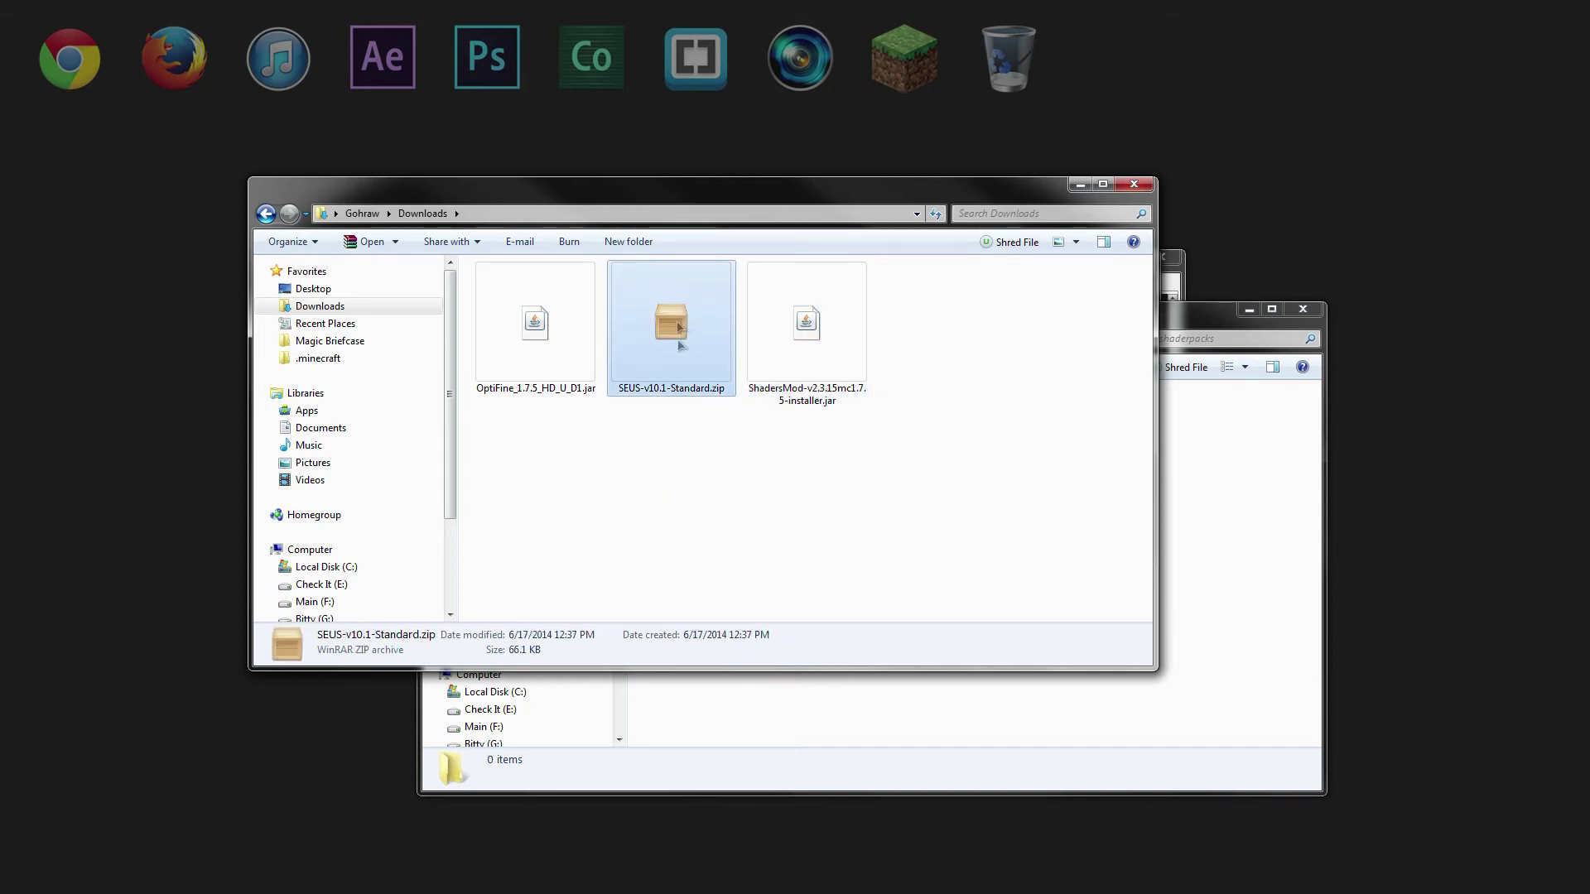
{"action": "left_click_drag", "start_coordinate": [679, 327], "coordinate": [1193, 530]}
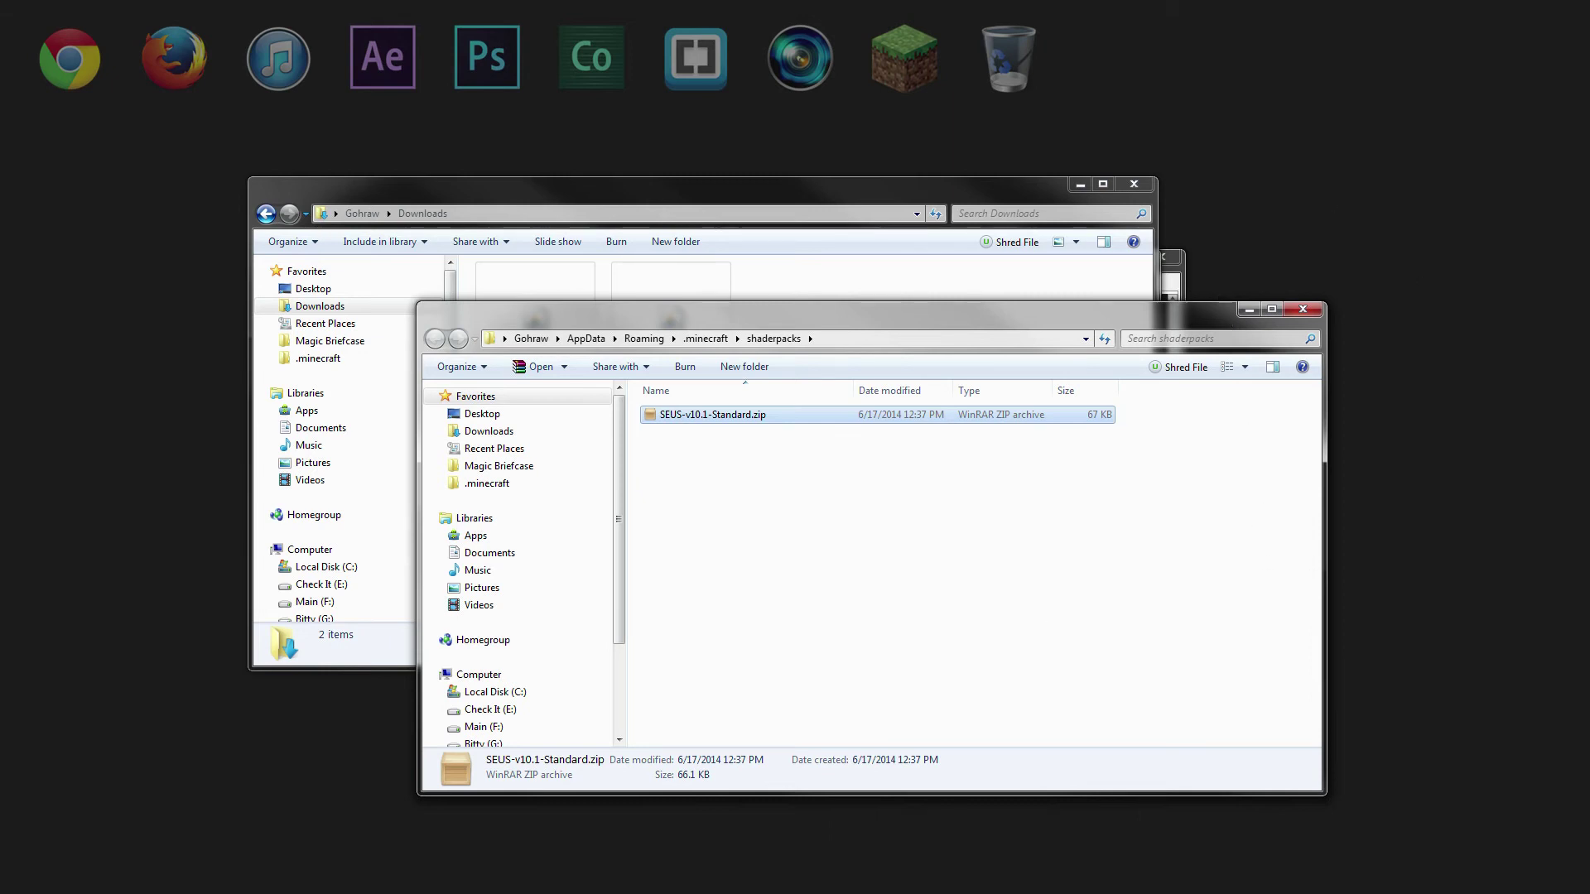
Switch to Minecraft, select the SEUS-v10.1-Standard.zip shader pack and return to the game's title screen.
{"action": "key", "text": "alt+Tab"}
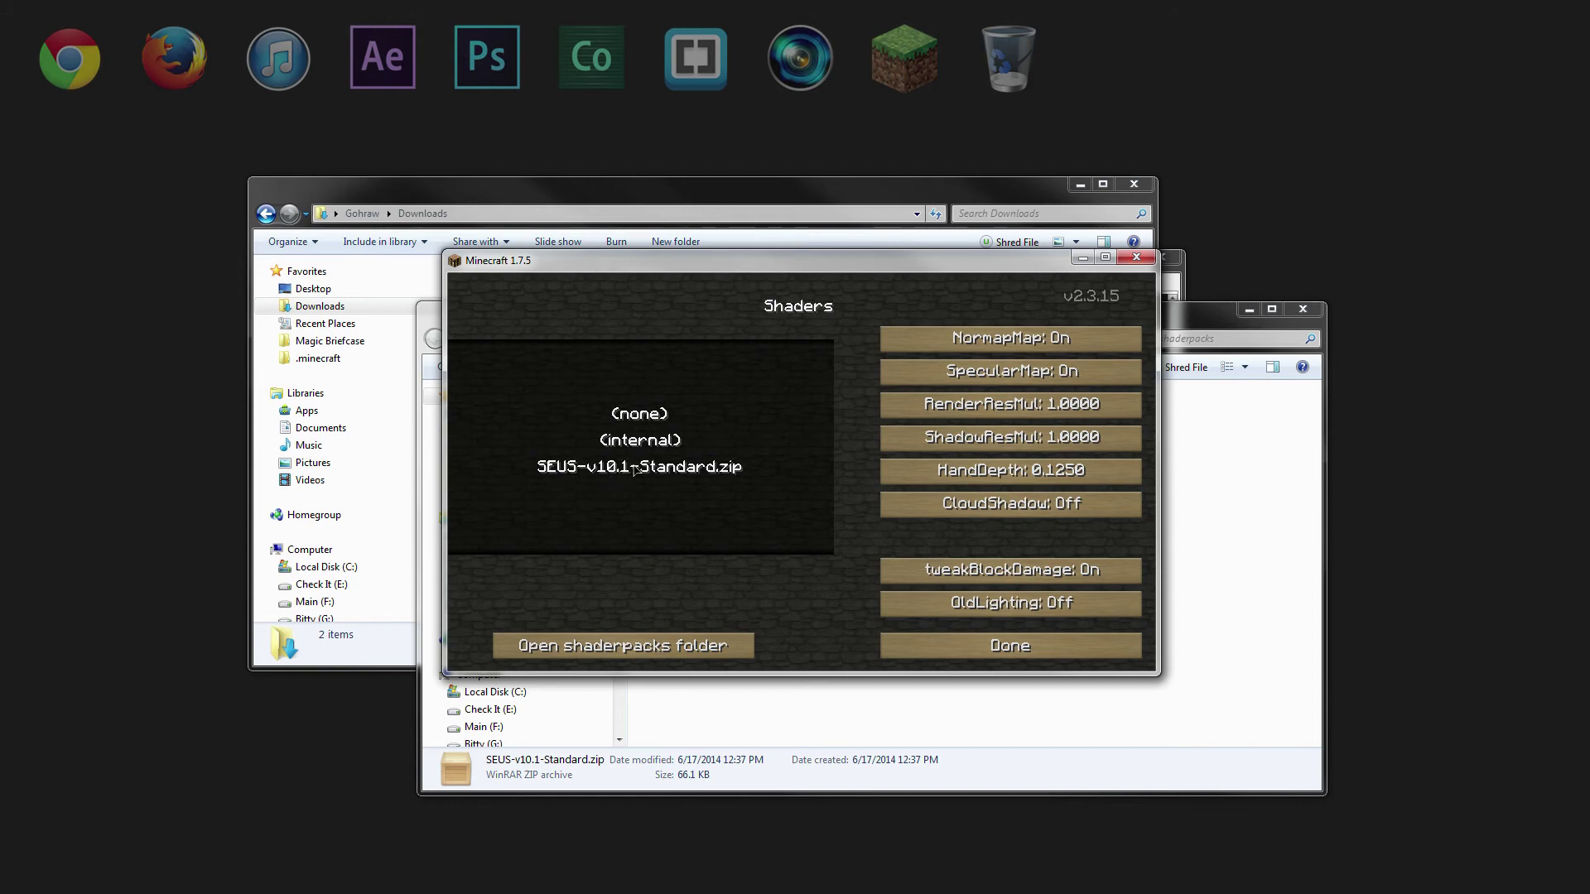
{"action": "left_click", "coordinate": [712, 467]}
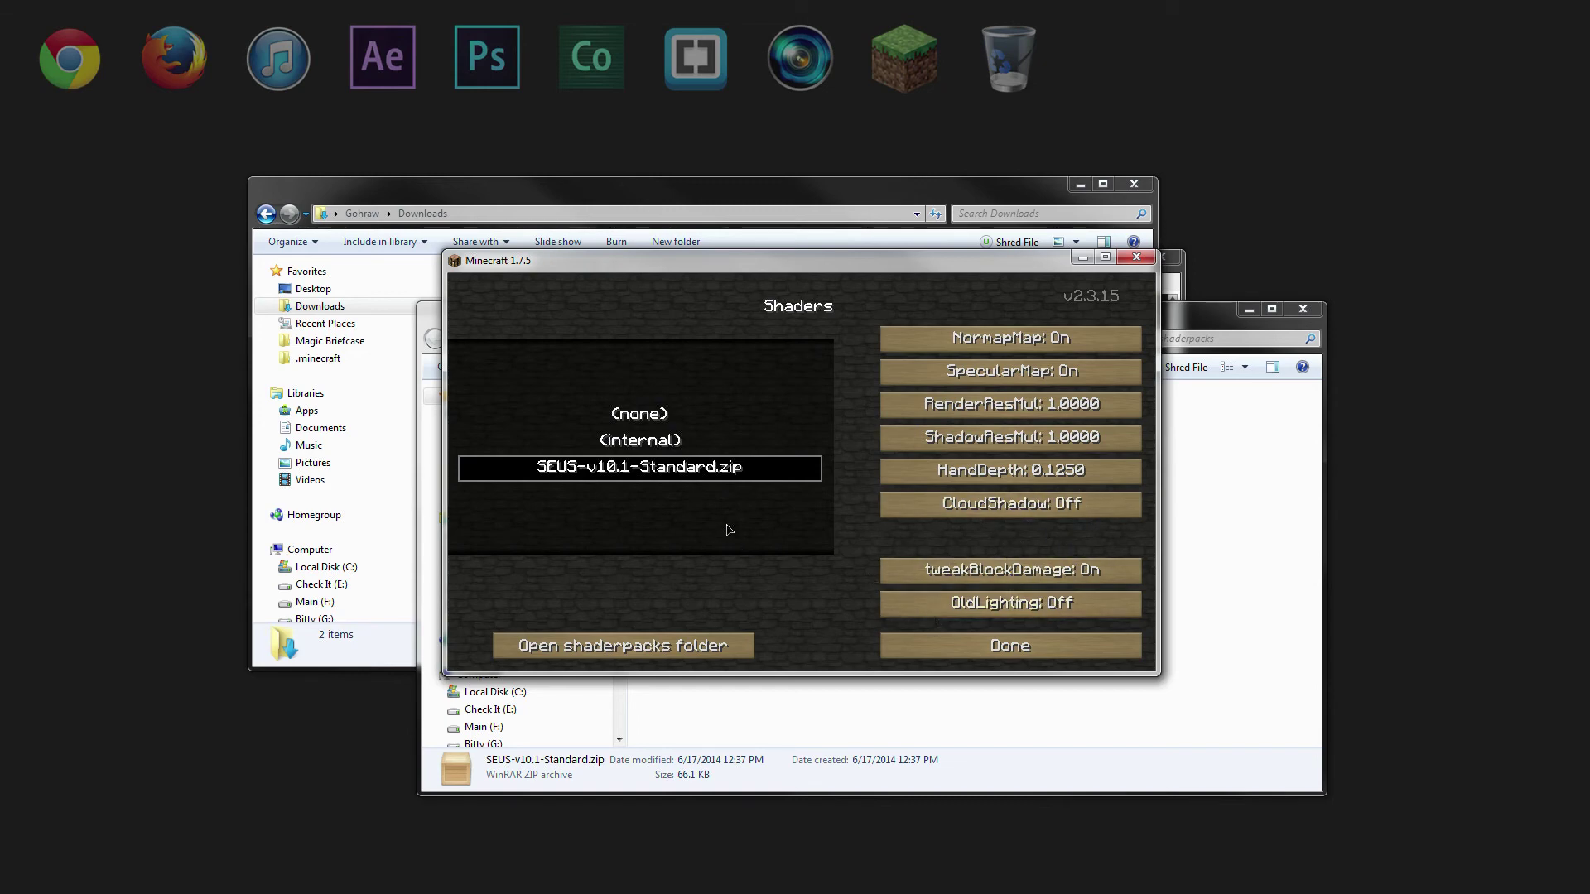
{"action": "left_click", "coordinate": [996, 652]}
{"action": "left_click", "coordinate": [727, 649]}
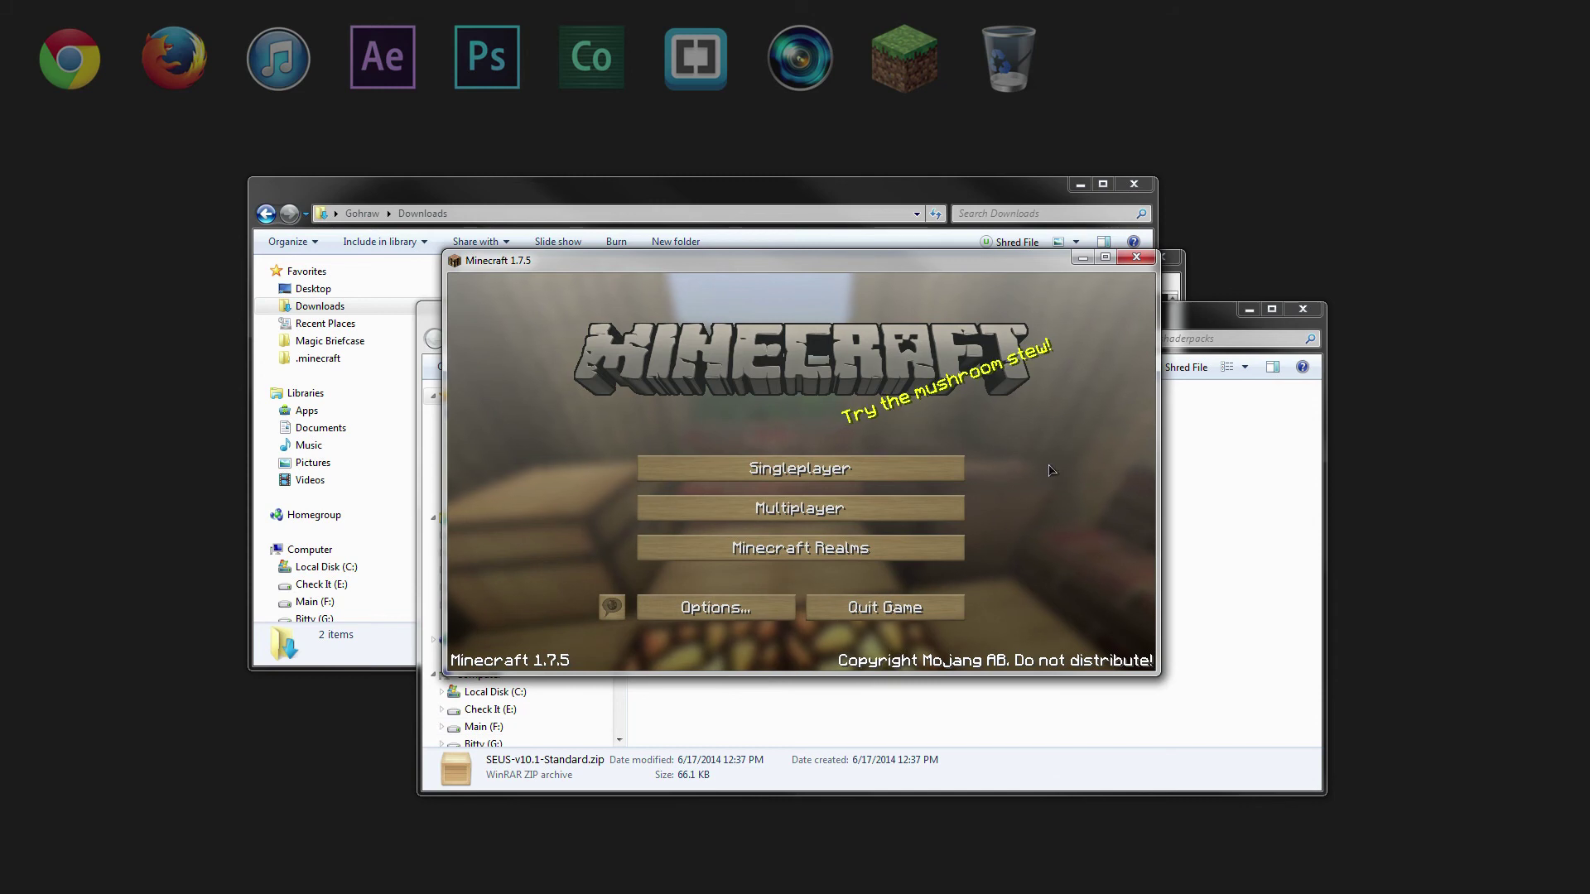
Create a singleplayer Survival world with the default name New World and display the game in full screen.
{"action": "left_click", "coordinate": [775, 468]}
{"action": "left_click", "coordinate": [932, 601]}
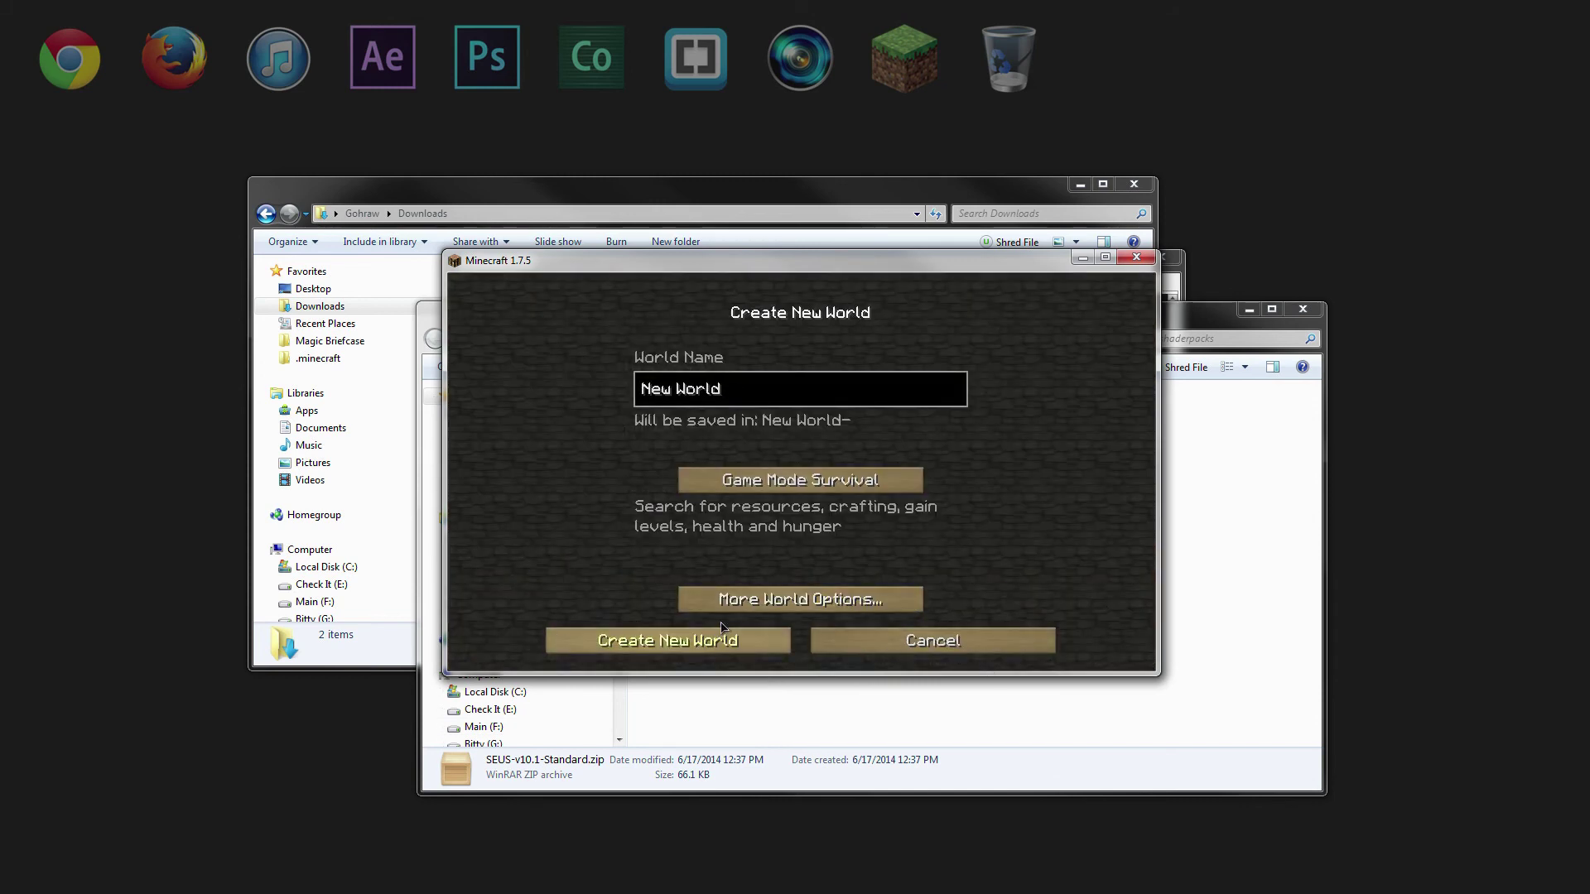
{"action": "left_click", "coordinate": [686, 644]}
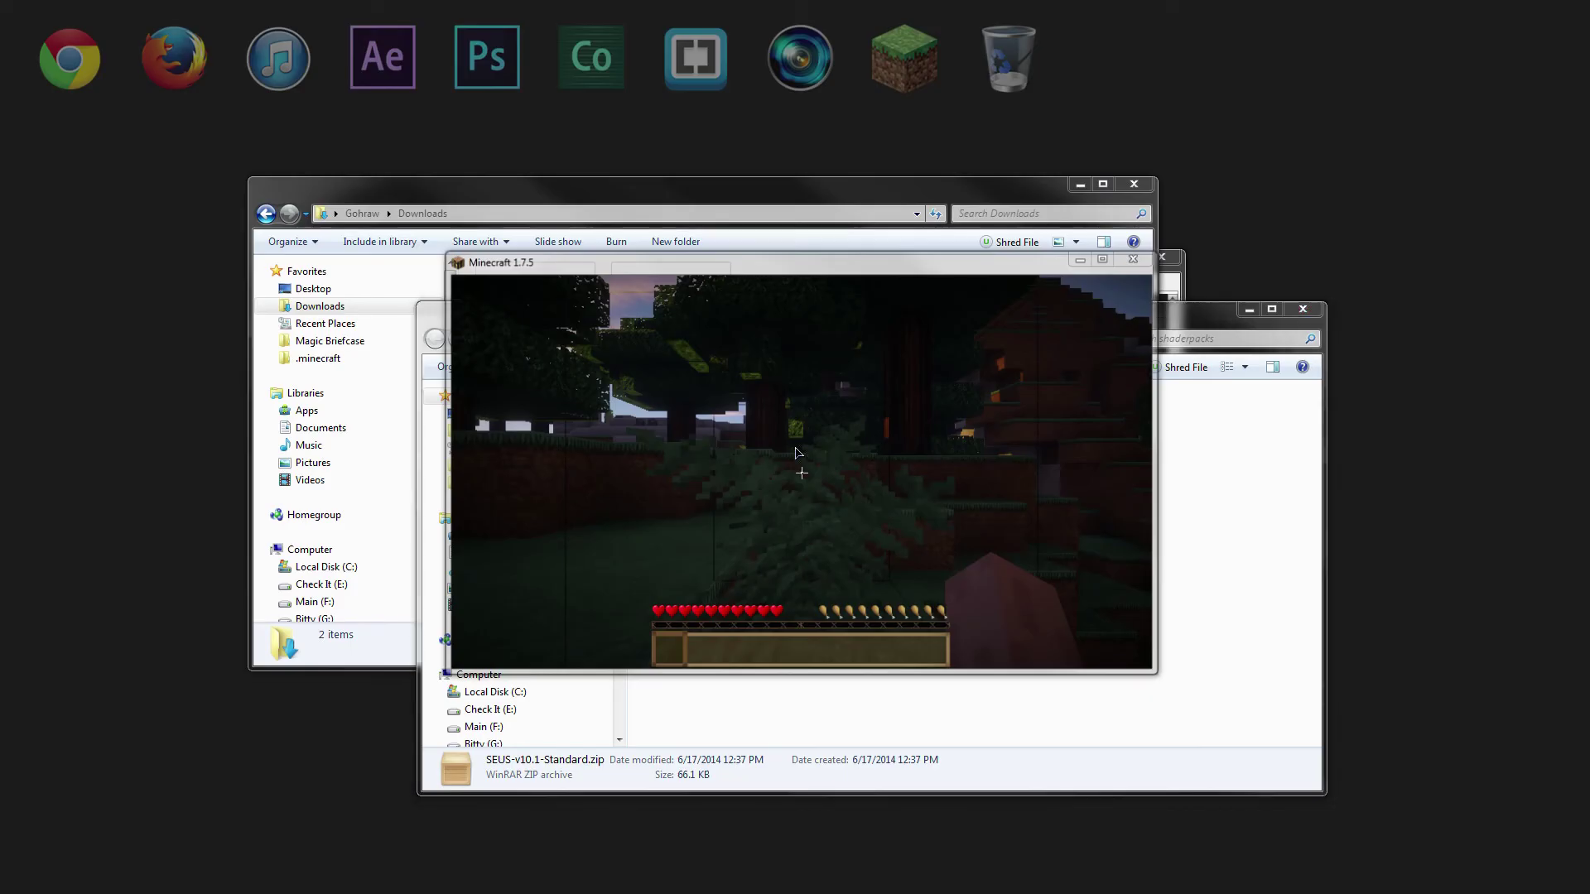
{"action": "left_click", "coordinate": [797, 453]}
{"action": "key", "text": "F11"}
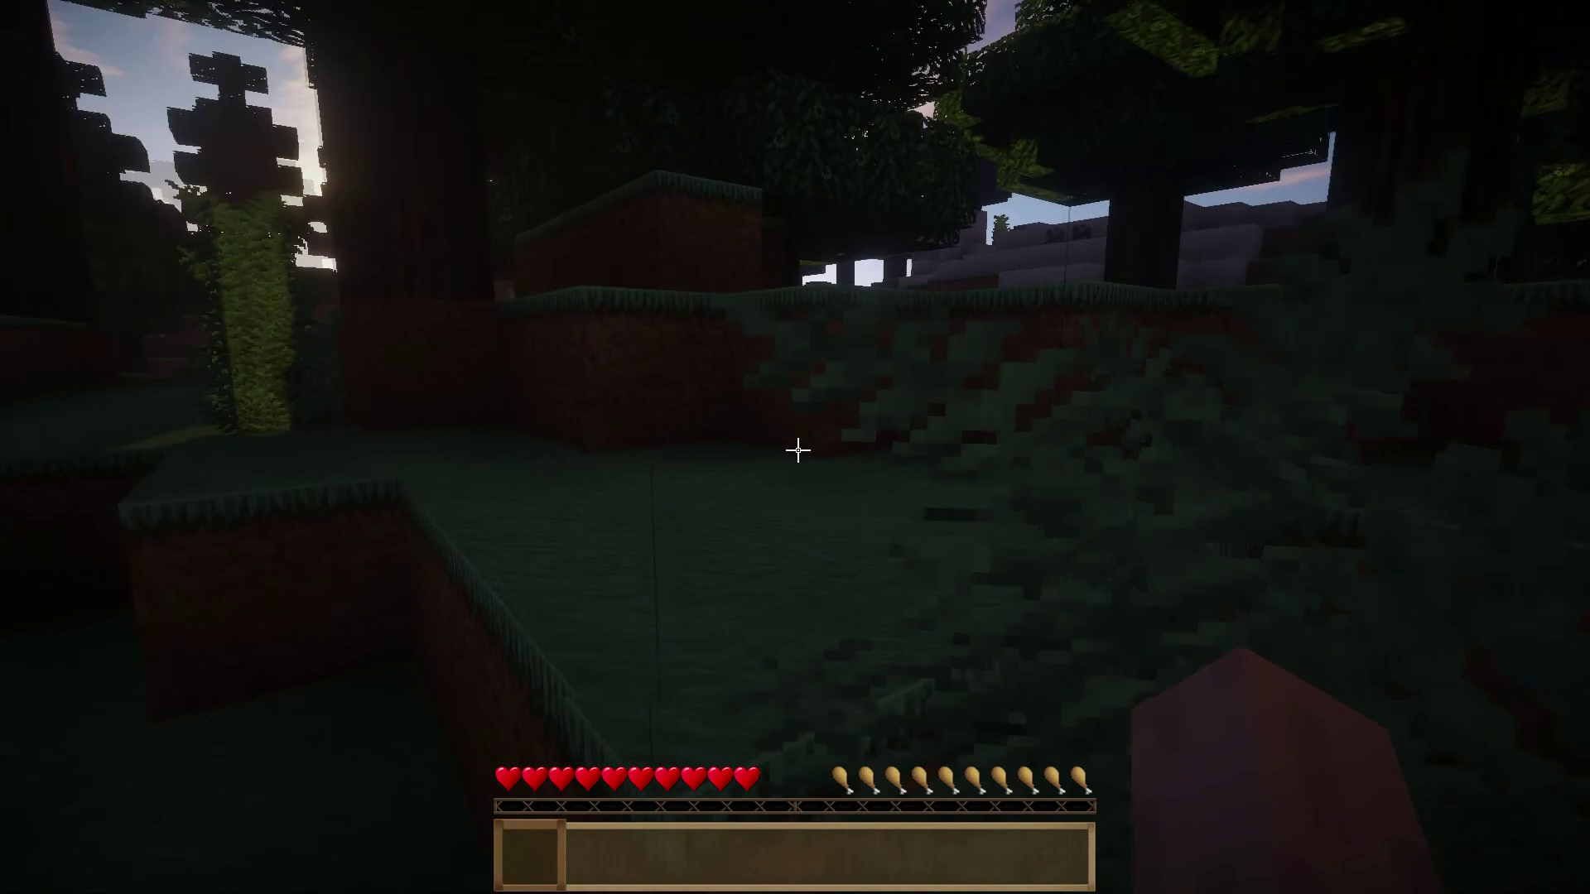